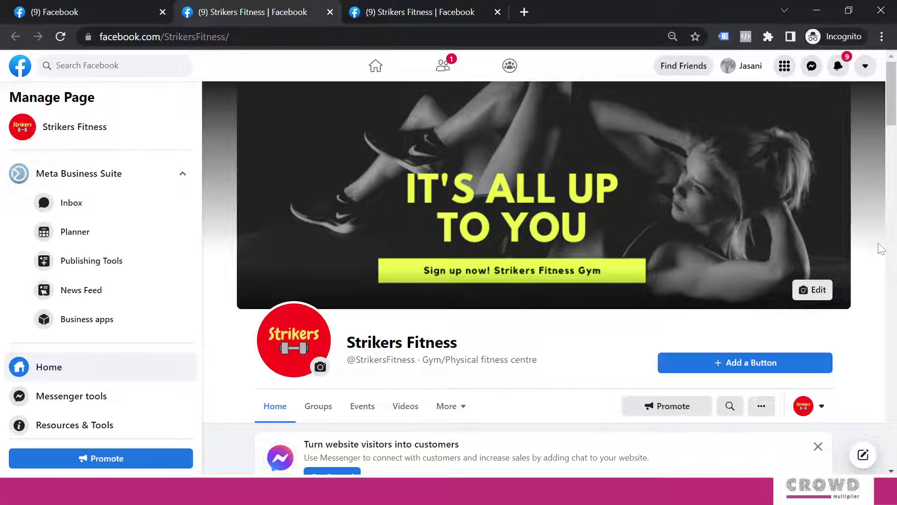
View Strikers Fitness as your personal profile, then return to the admin-view tab.
left_click(821, 406)
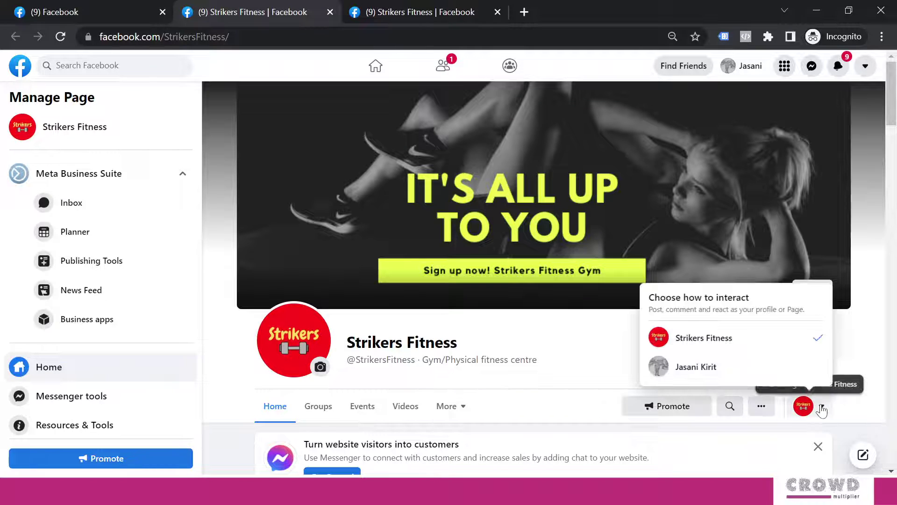
left_click(706, 374)
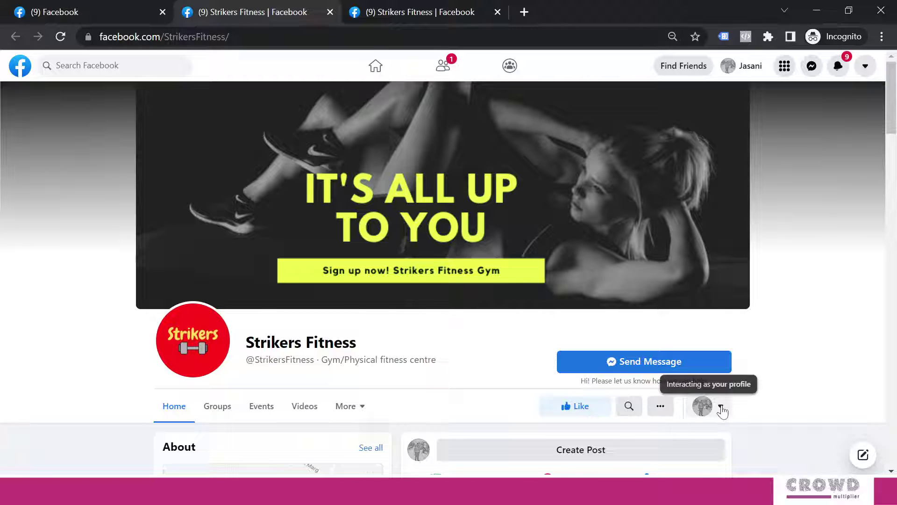
left_click(411, 14)
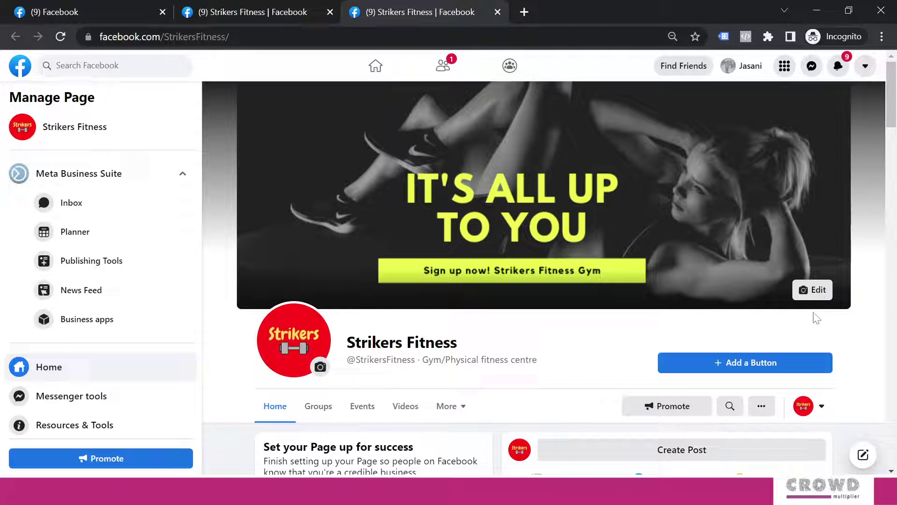
Choose Follow from the action button list to add it to Strikers Fitness.
left_click(742, 364)
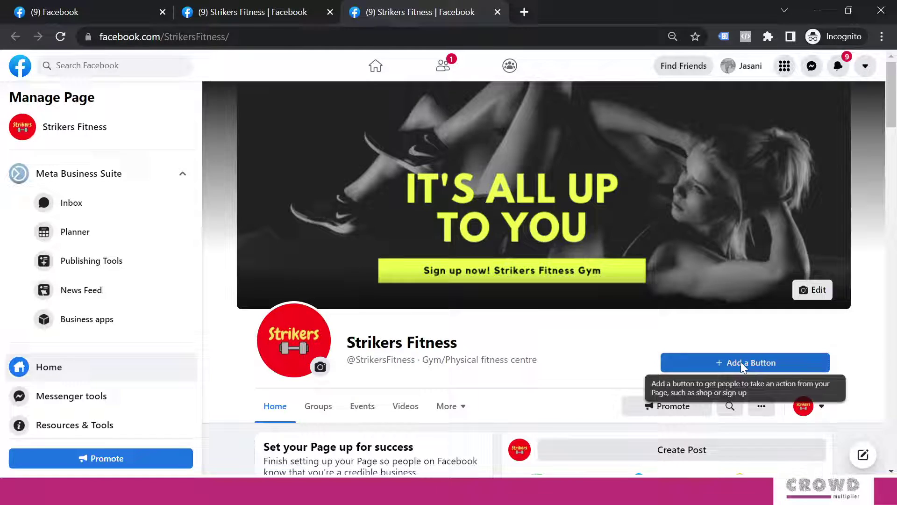
scroll(496, 219, "down", 4)
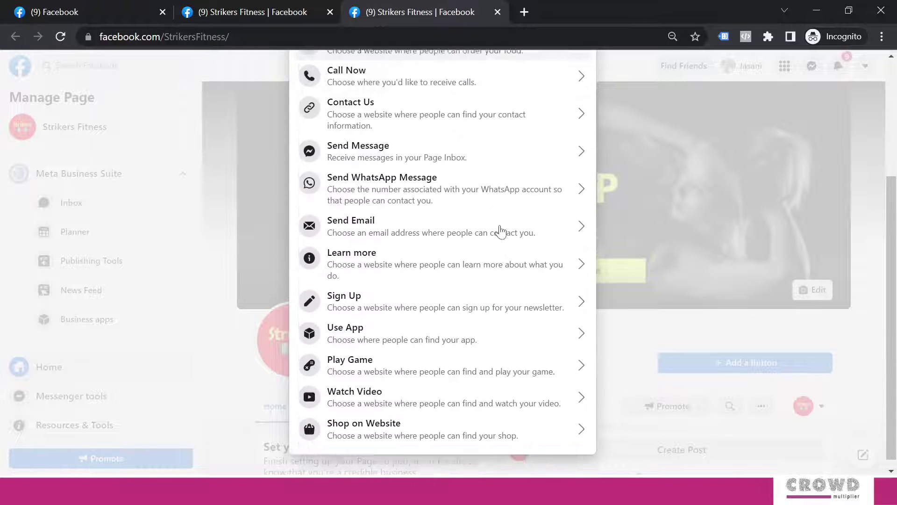
scroll(509, 247, "up", 4)
scroll(500, 220, "down", 4)
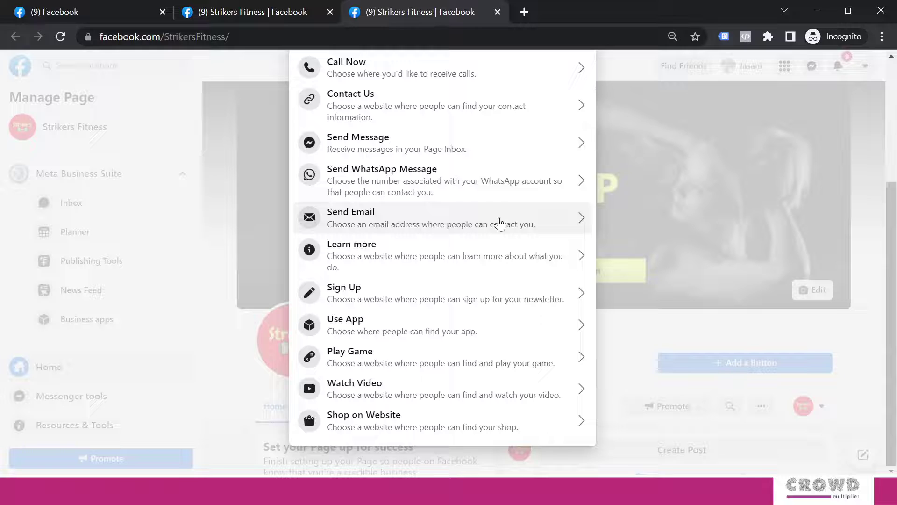
scroll(500, 219, "up", 4)
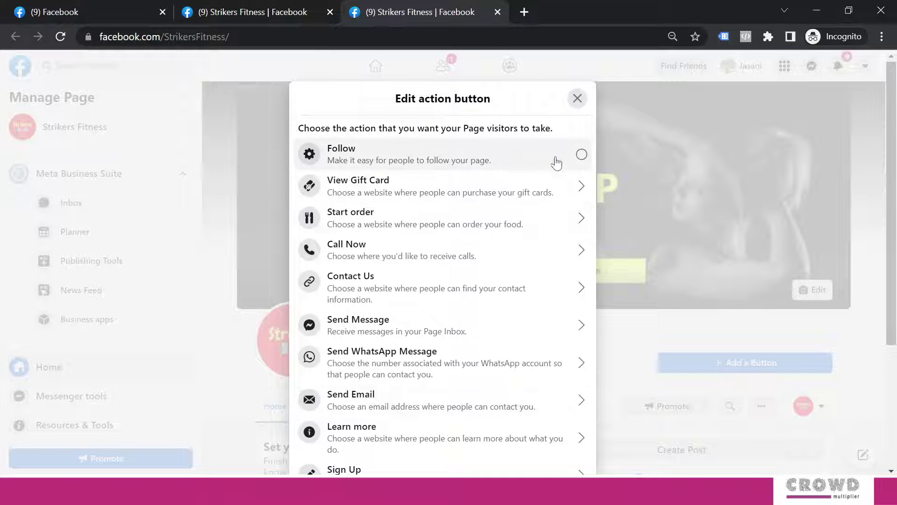
left_click(581, 155)
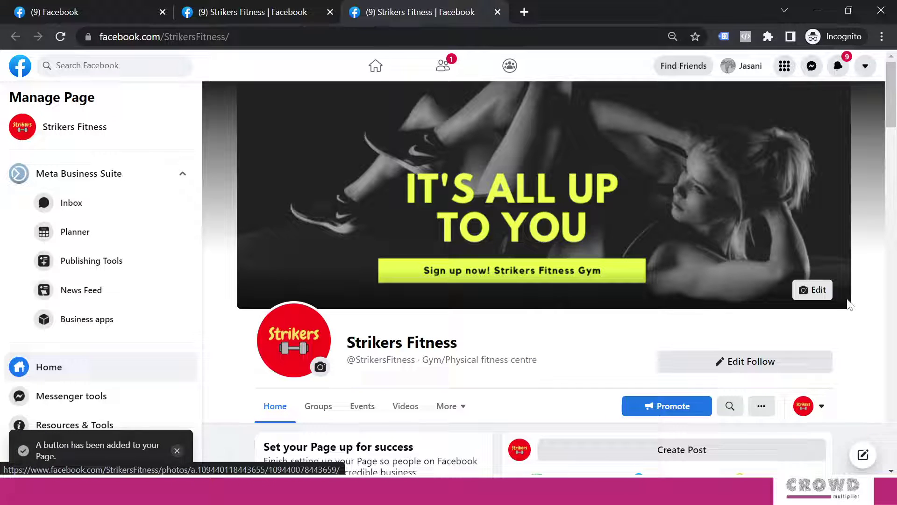
left_click(823, 407)
left_click(709, 367)
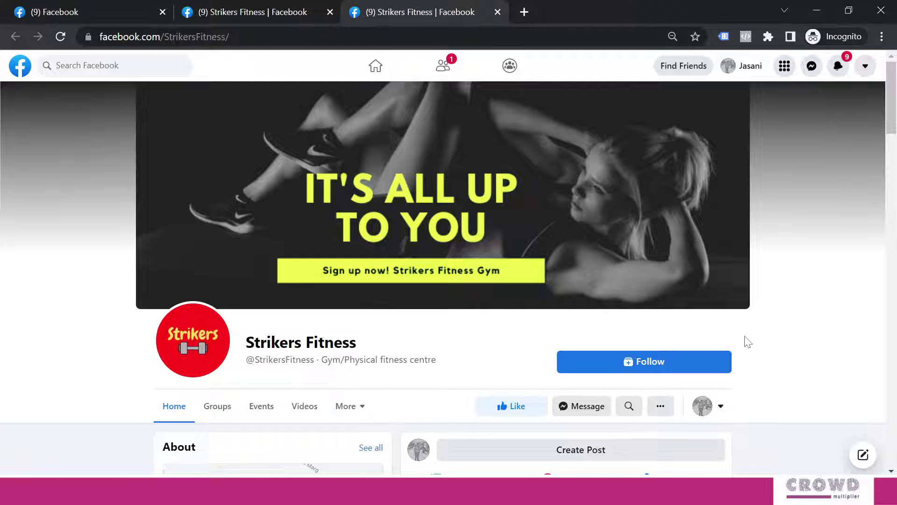
left_click(722, 409)
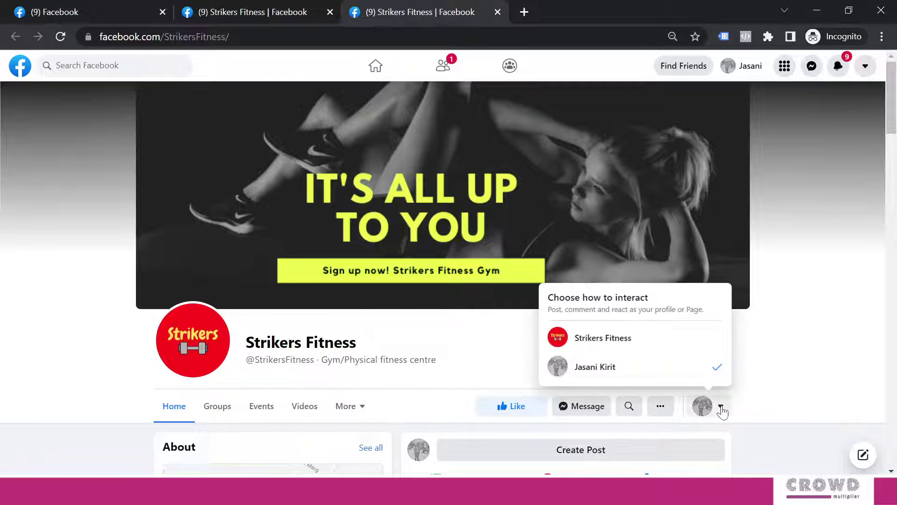
left_click(640, 340)
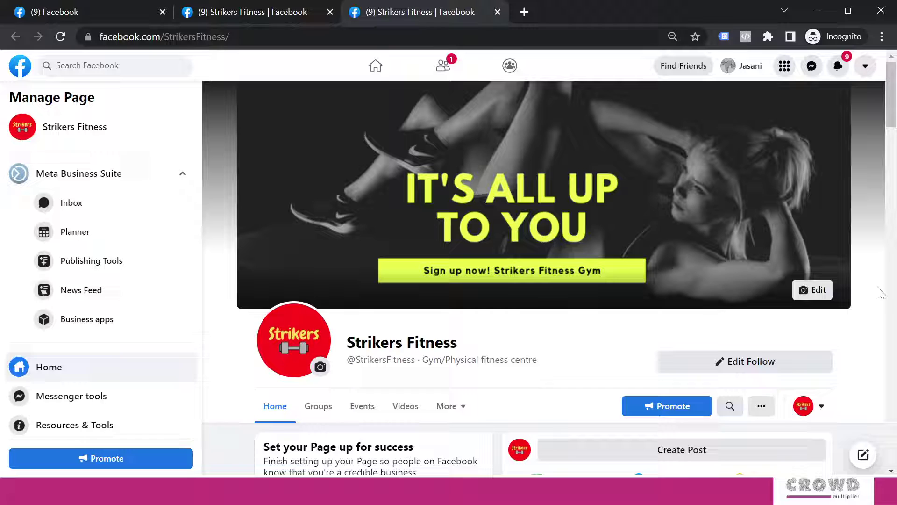
Delete the Follow button from the page and confirm the removal.
left_click(768, 362)
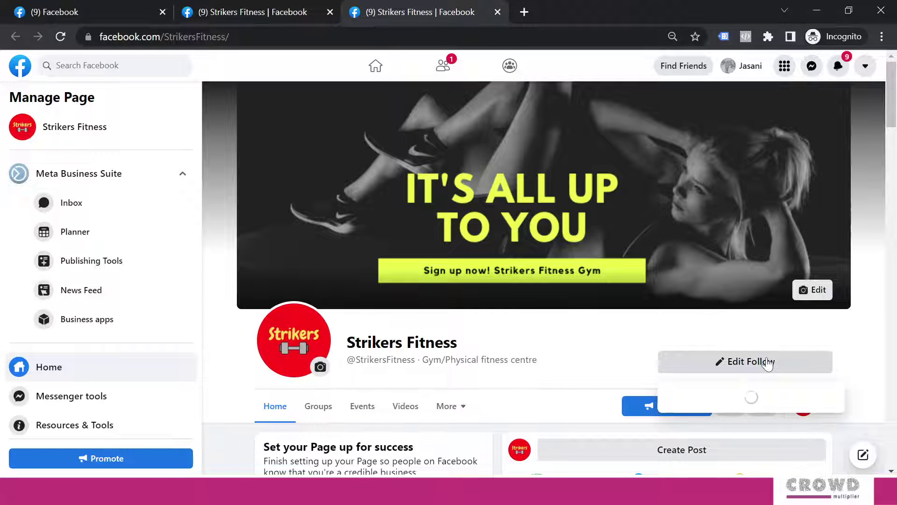
left_click(771, 365)
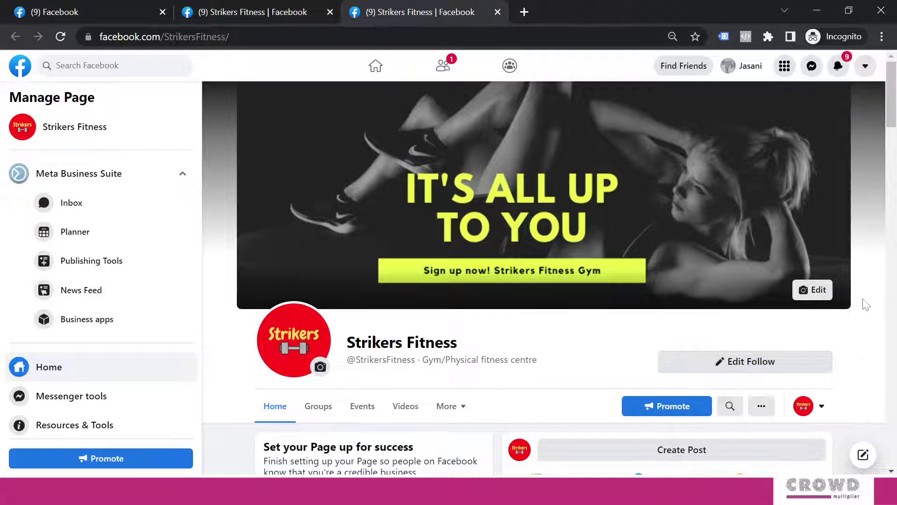
left_click(775, 368)
left_click(695, 441)
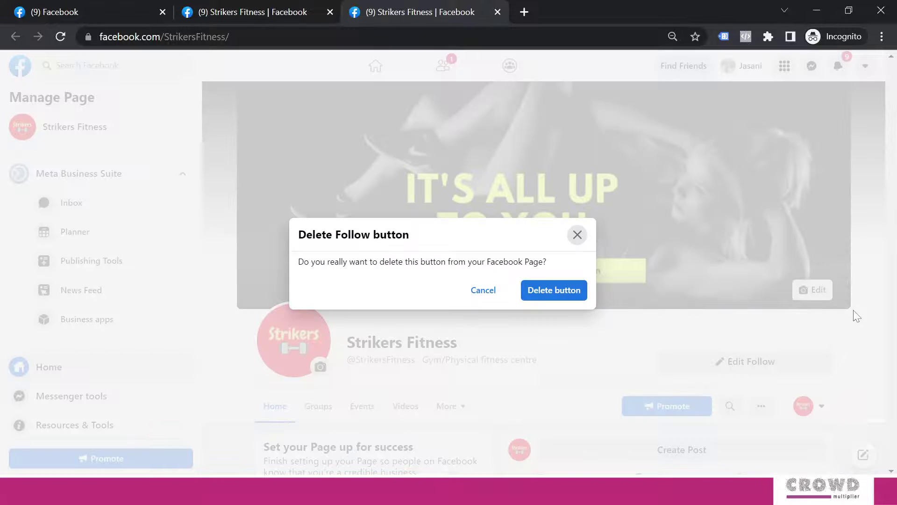
left_click(553, 293)
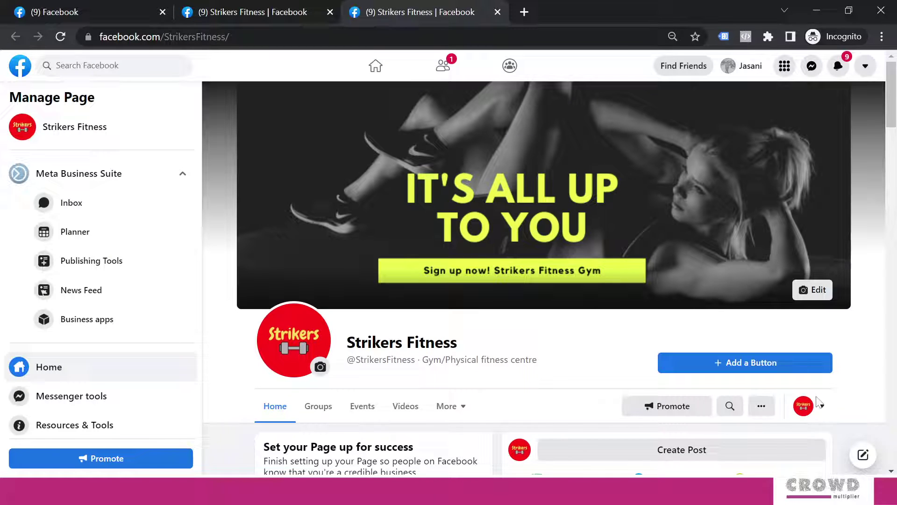
Browse the action button choices, previewing View Gift Card, and open the Start order setup.
left_click(825, 408)
left_click(867, 323)
left_click(767, 363)
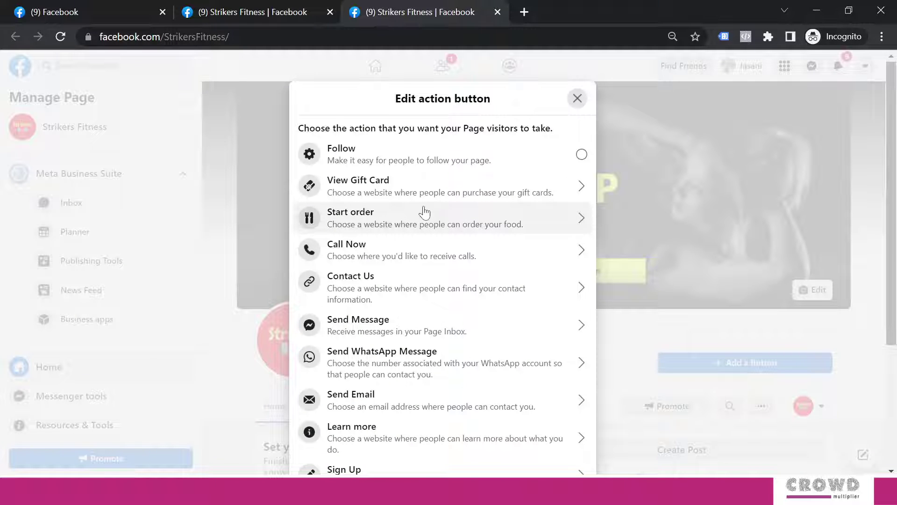
left_click(377, 193)
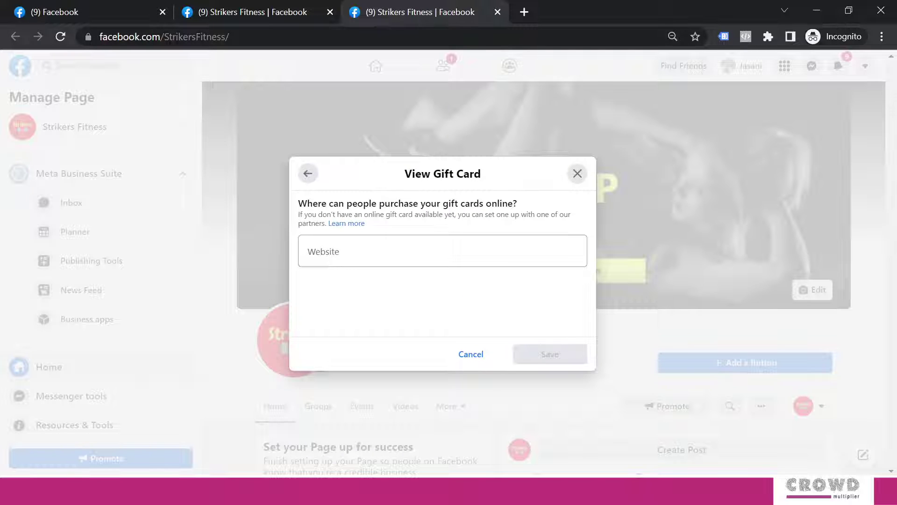
left_click(308, 174)
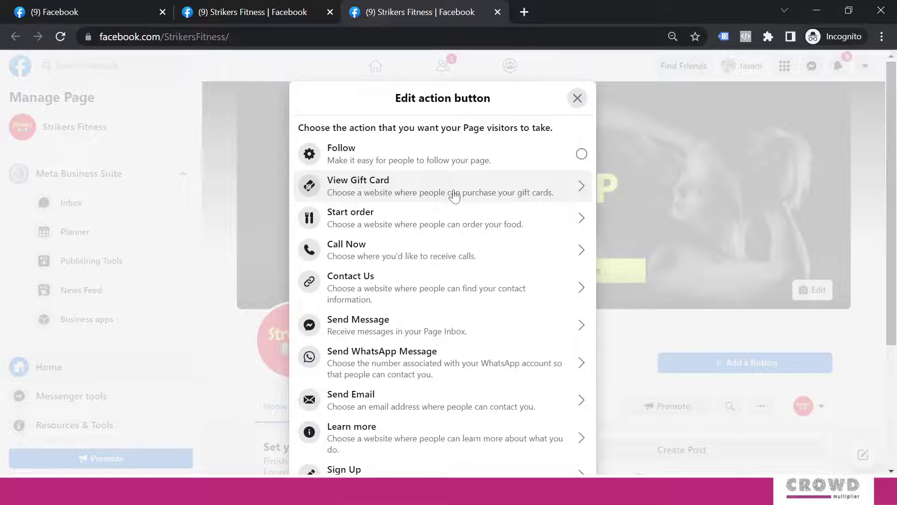
left_click(377, 227)
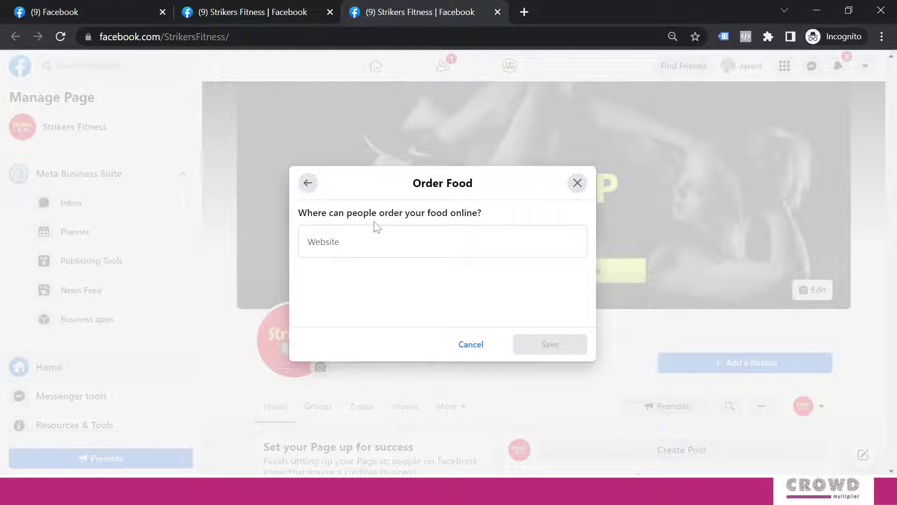
left_click(377, 229)
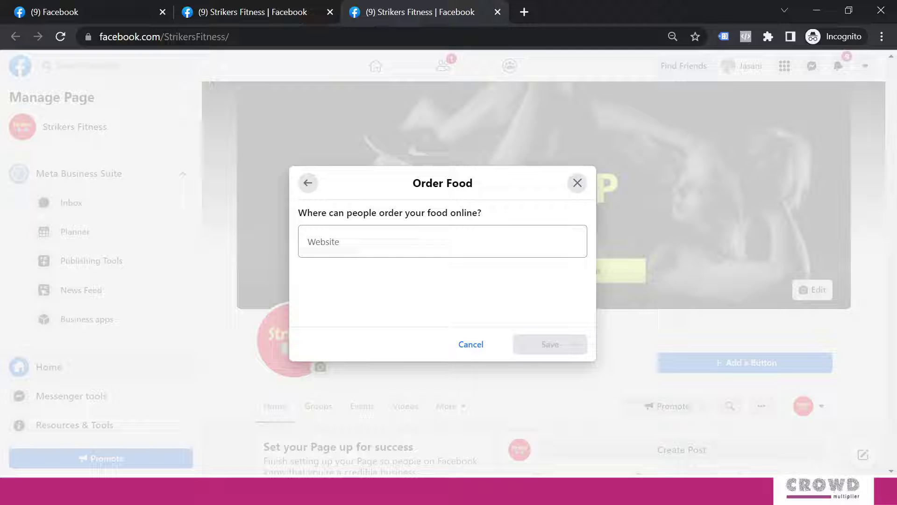
Save a Call Now button using India's +91 code and the gym's phone number.
left_click(309, 186)
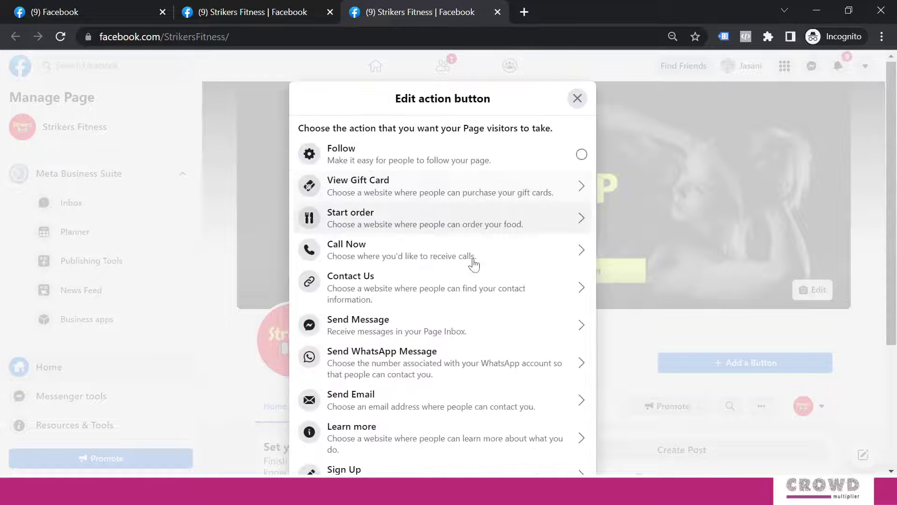
left_click(370, 252)
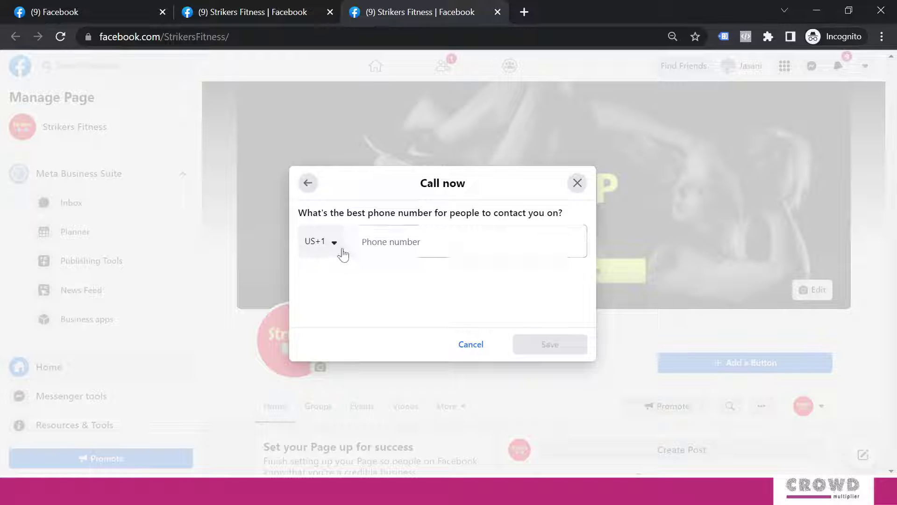
left_click(336, 244)
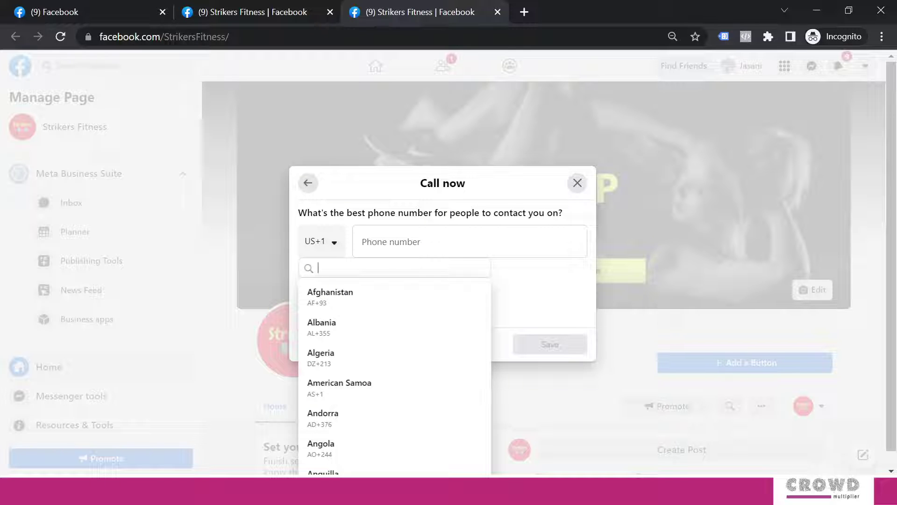
type("9")
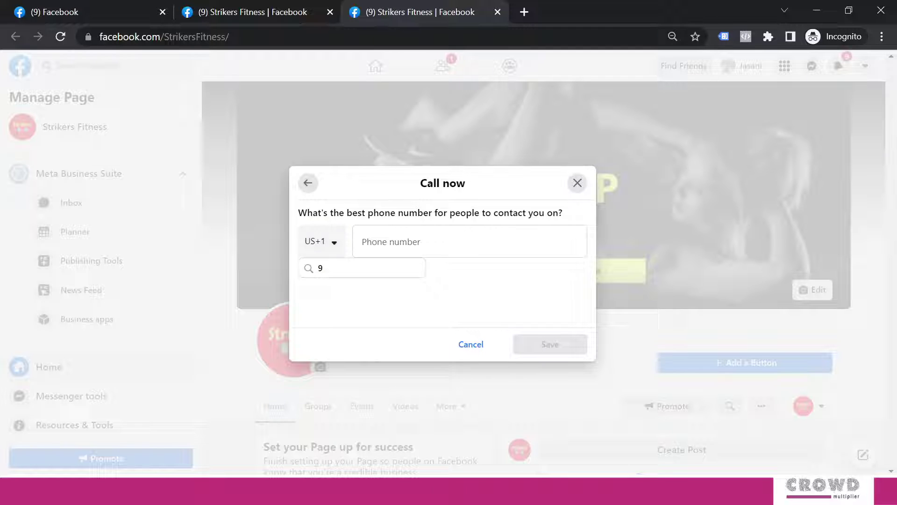
type("1")
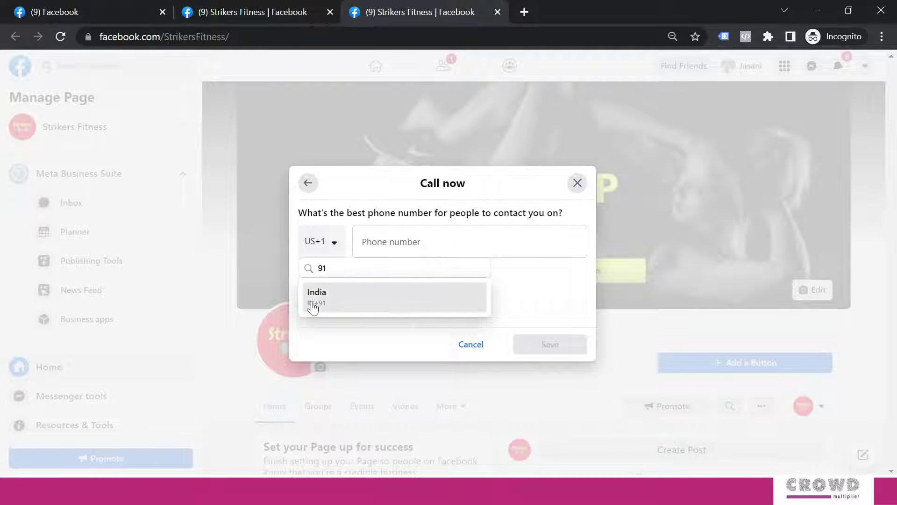
left_click(310, 304)
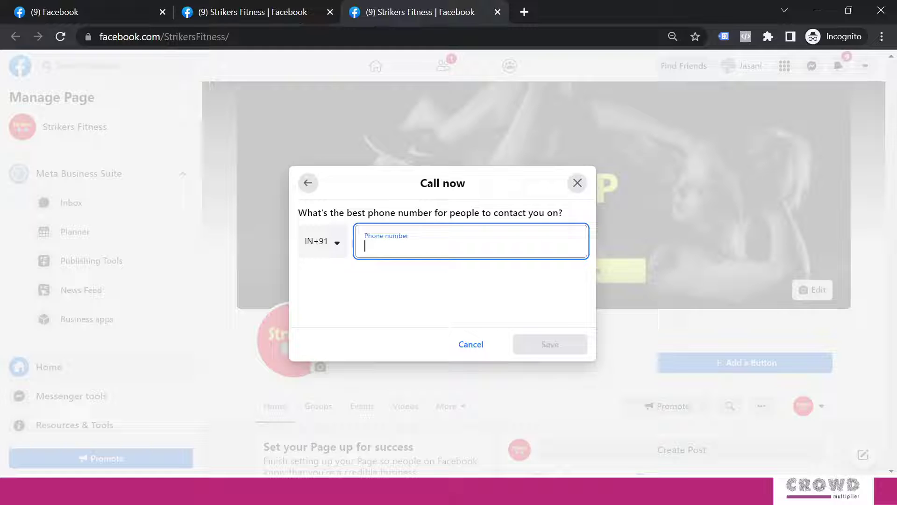
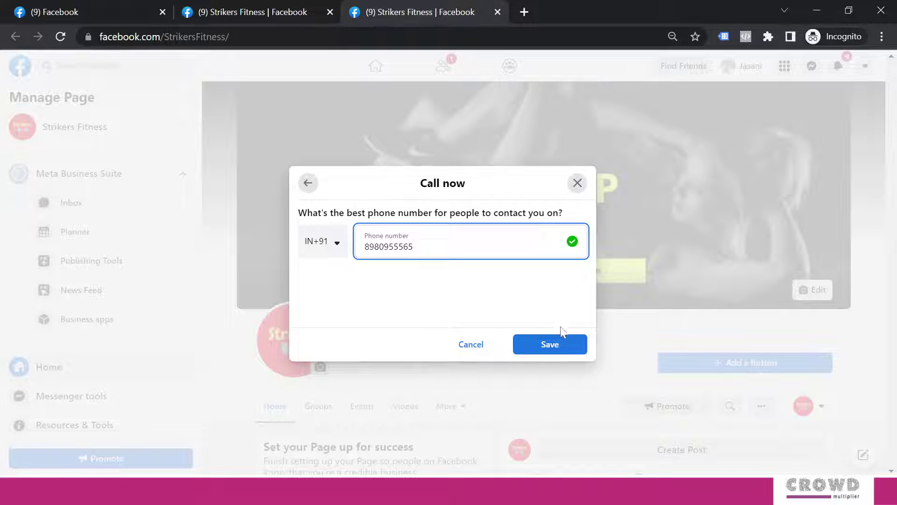
left_click(563, 345)
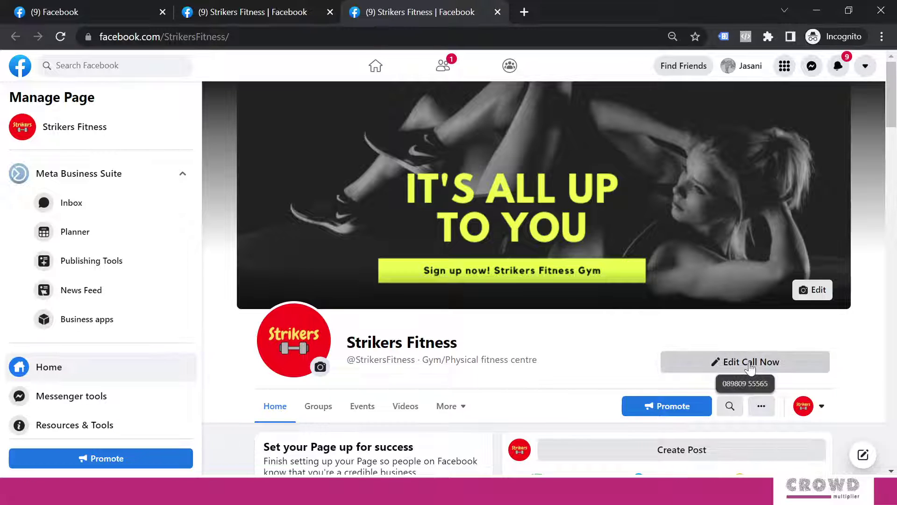
left_click(749, 369)
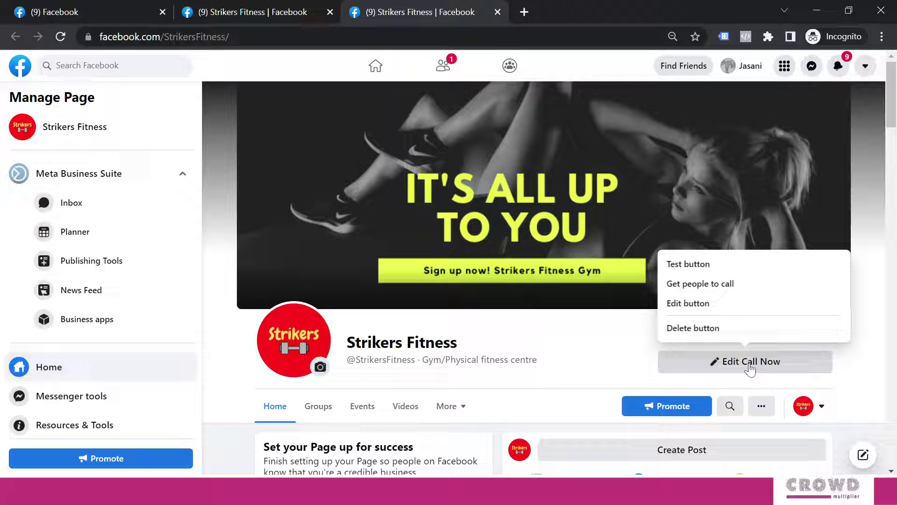
left_click(698, 265)
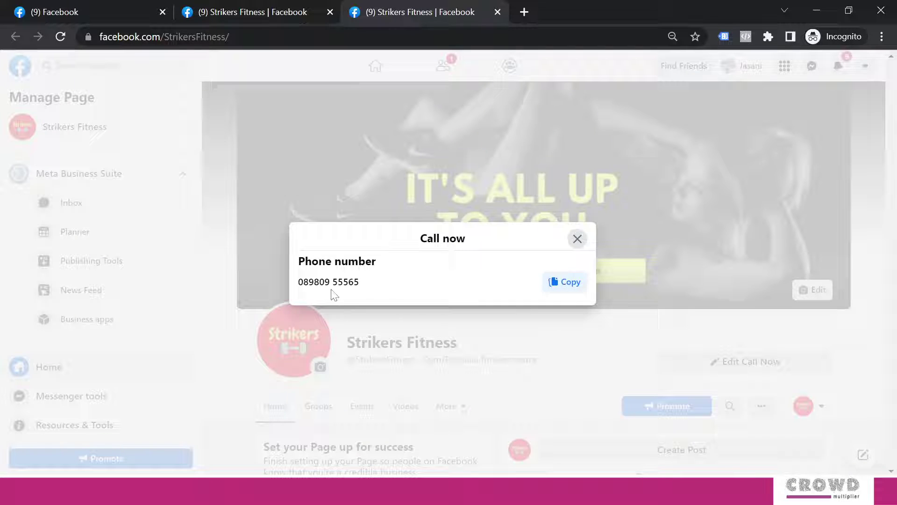
left_click(577, 238)
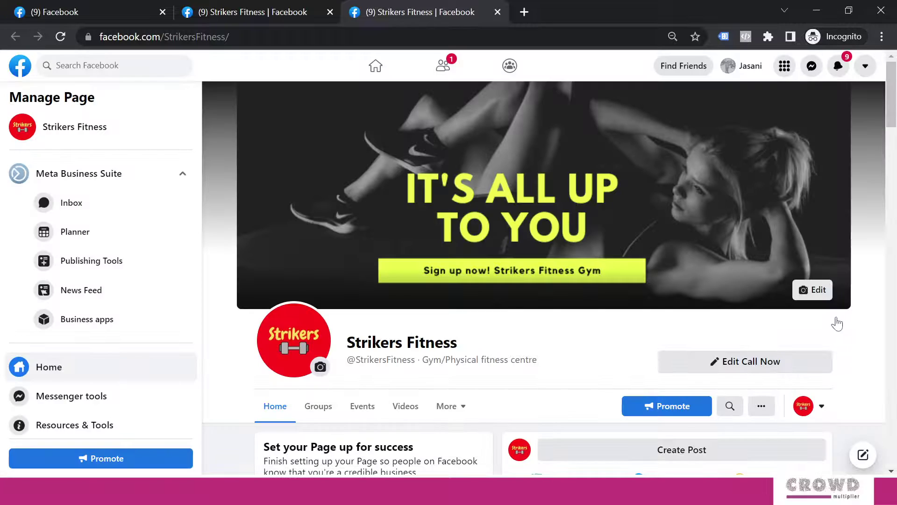
Switch to your personal profile and scroll the page to check the Call Now button.
left_click(823, 408)
left_click(716, 369)
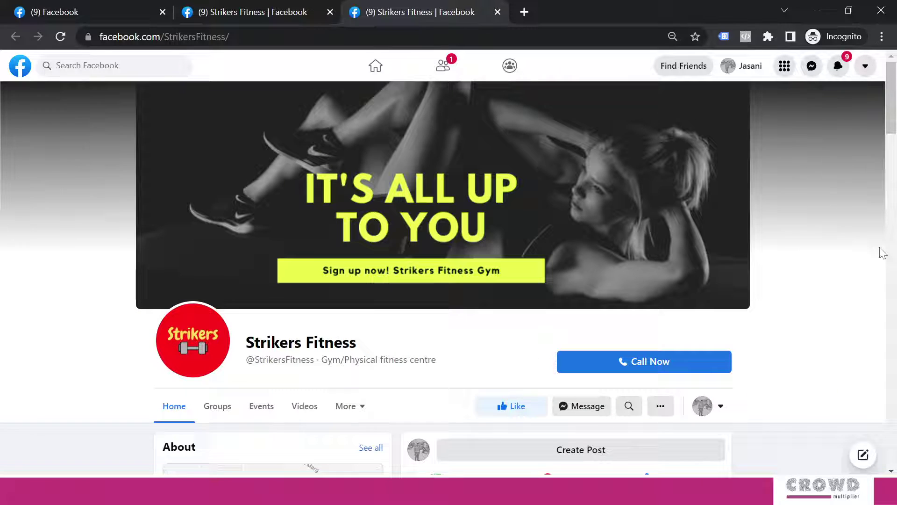
scroll(785, 297, "down", 2)
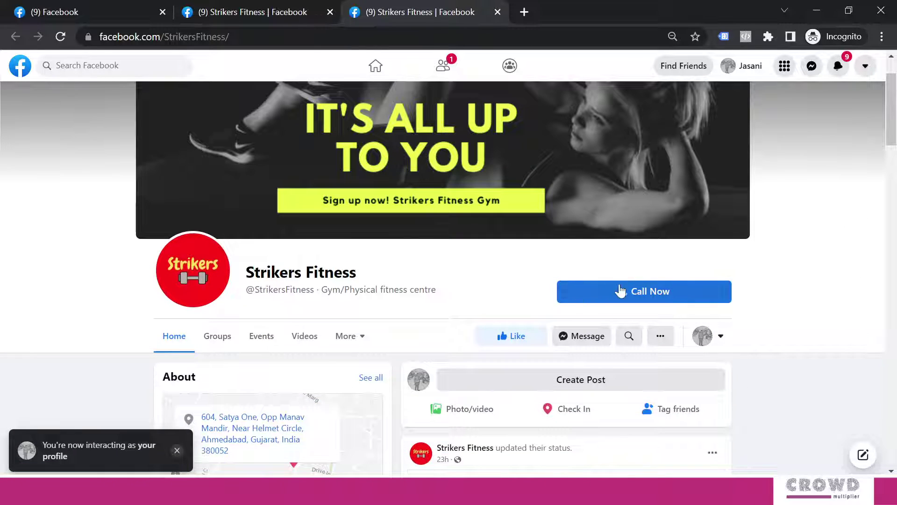
mouse_move(647, 293)
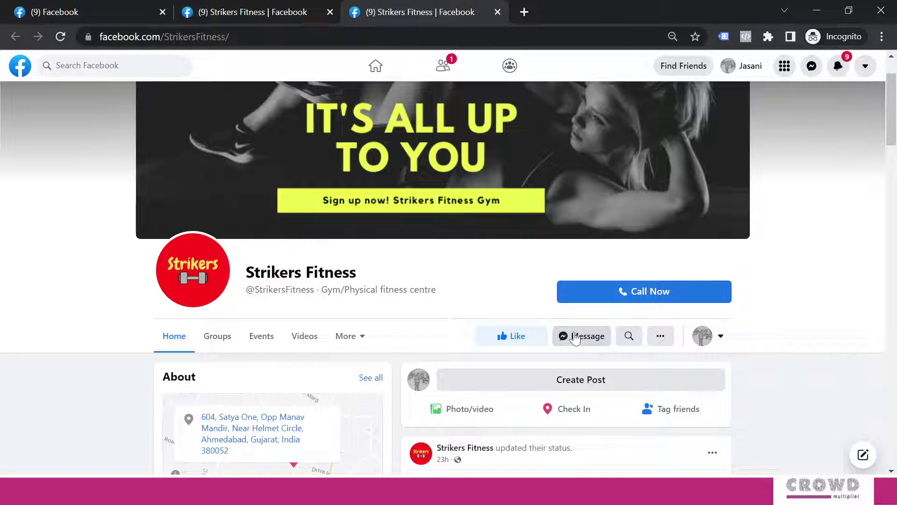
scroll(579, 341, "up", 2)
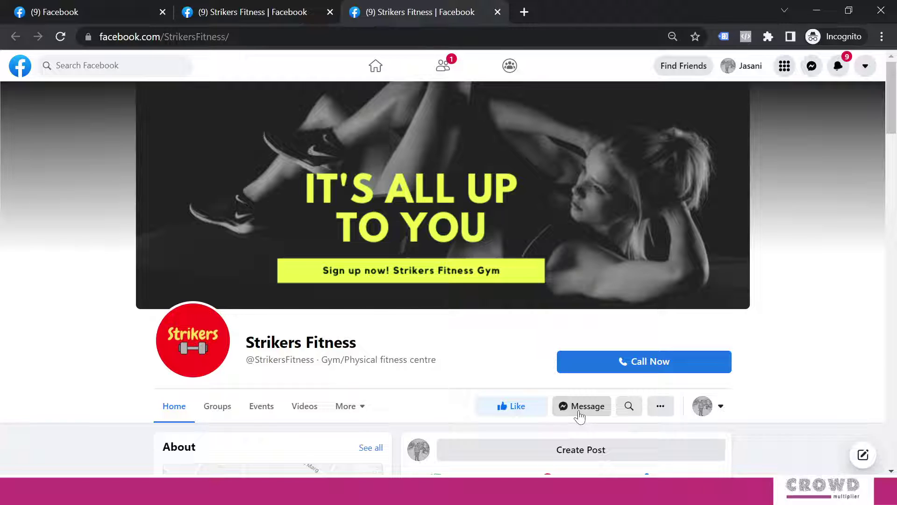
Switch back to Strikers Fitness and delete the Call Now button, confirming the removal.
left_click(721, 407)
left_click(627, 345)
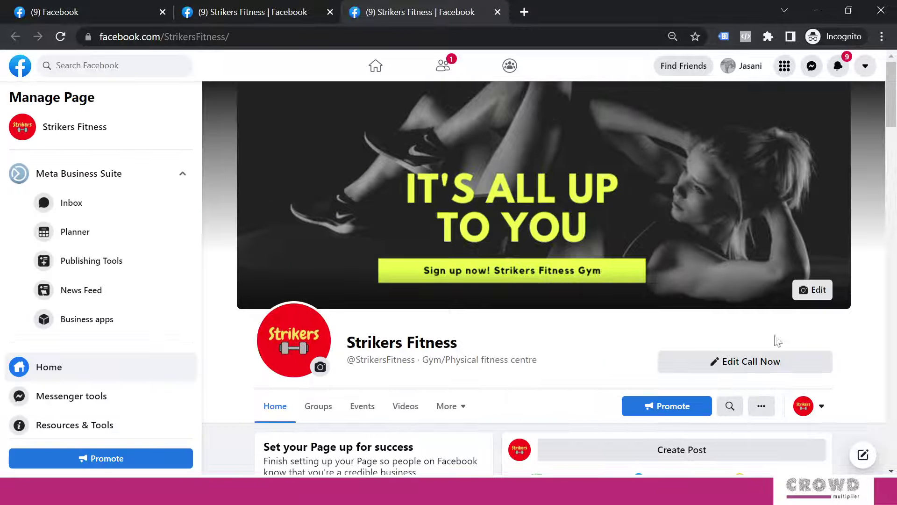
left_click(767, 366)
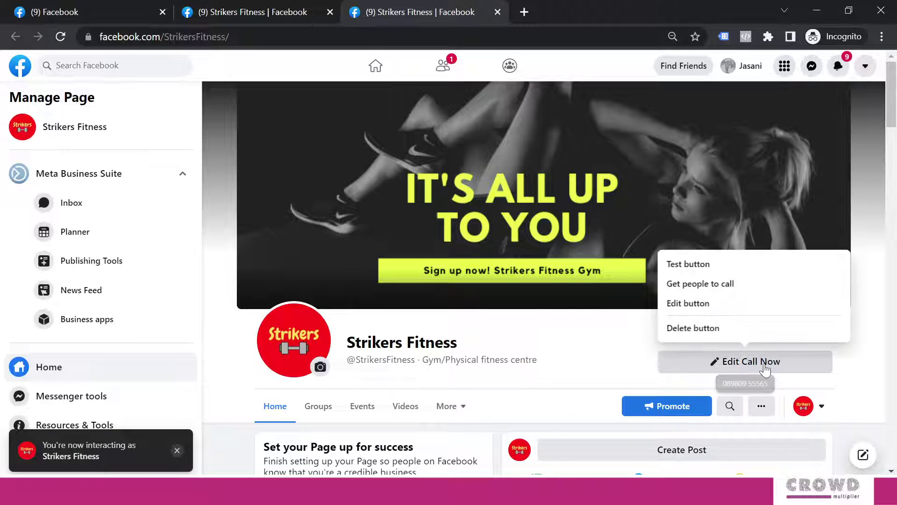
left_click(705, 329)
left_click(567, 302)
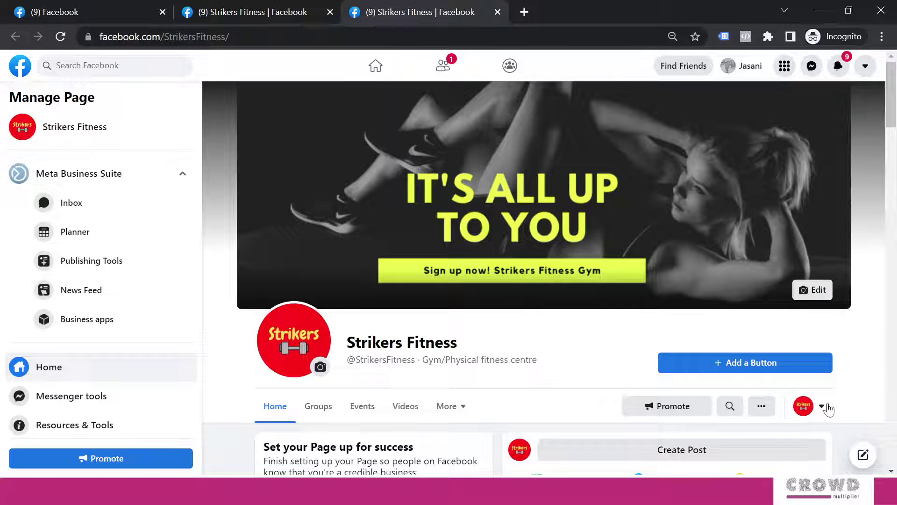
left_click(753, 361)
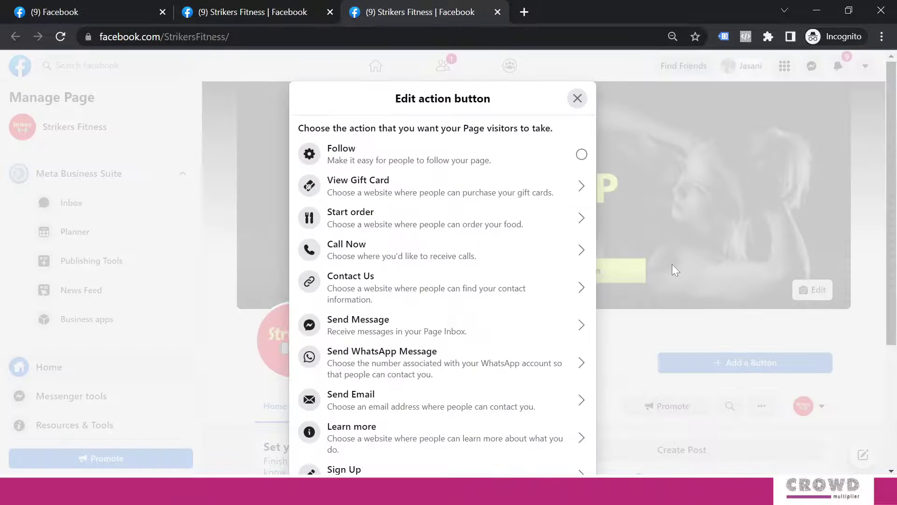
left_click(385, 291)
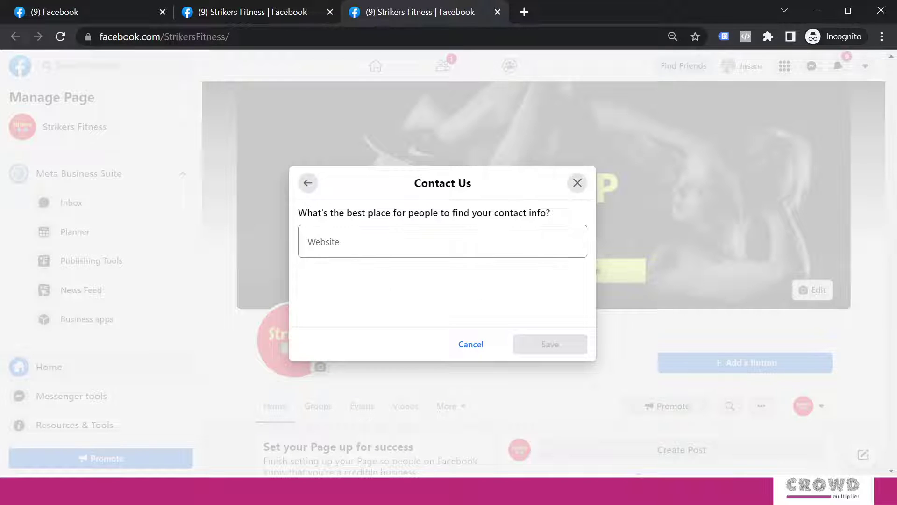
left_click(443, 242)
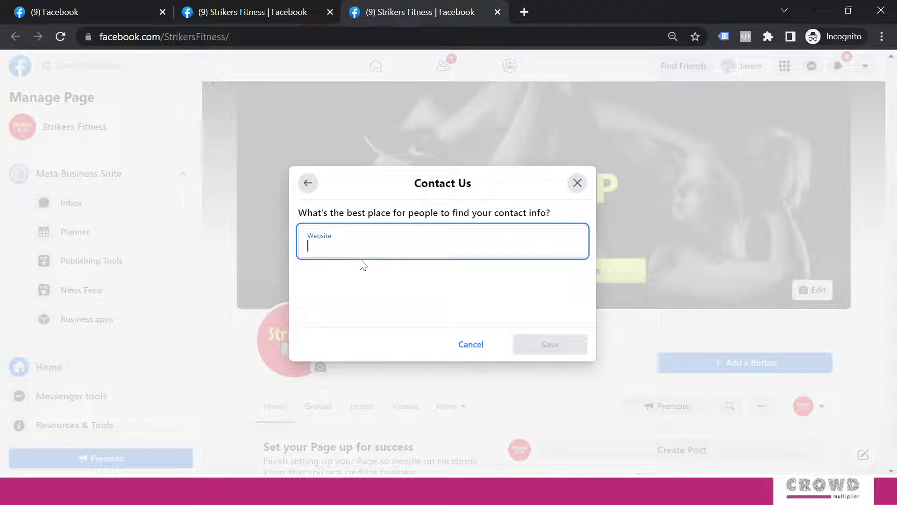
key("ctrl+v")
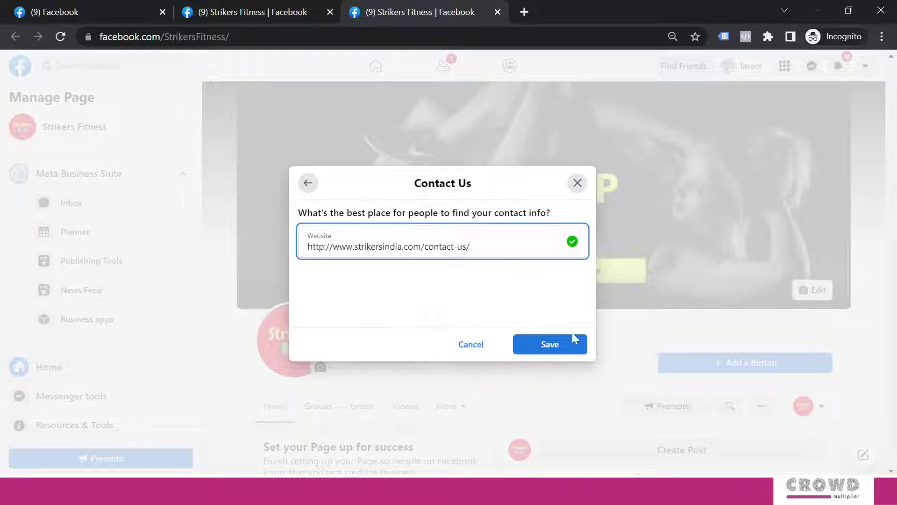
left_click(552, 345)
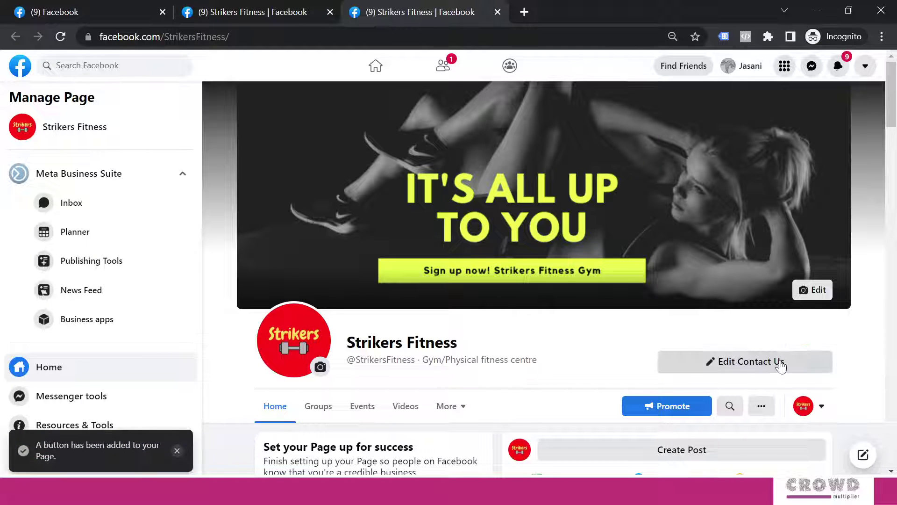
Test the Contact Us button and scroll through the Strikers website's contact form page.
left_click(781, 367)
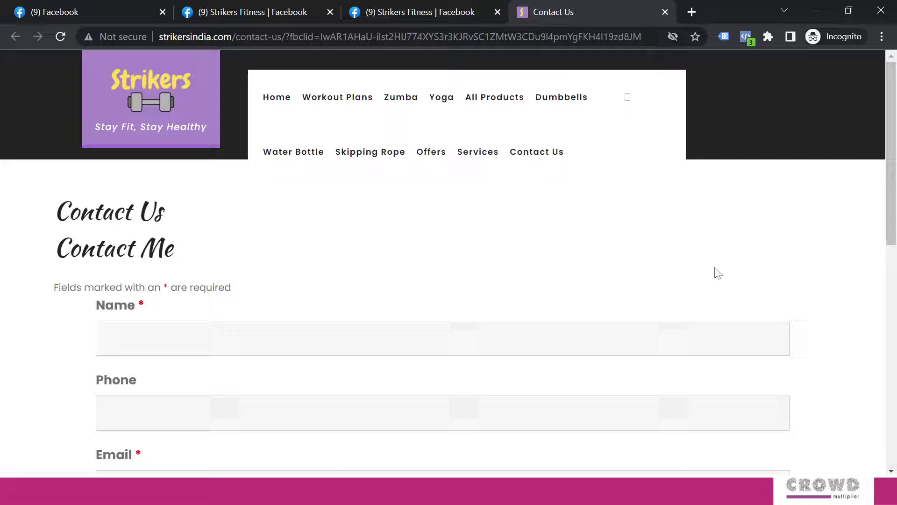
scroll(782, 238, "down", 9)
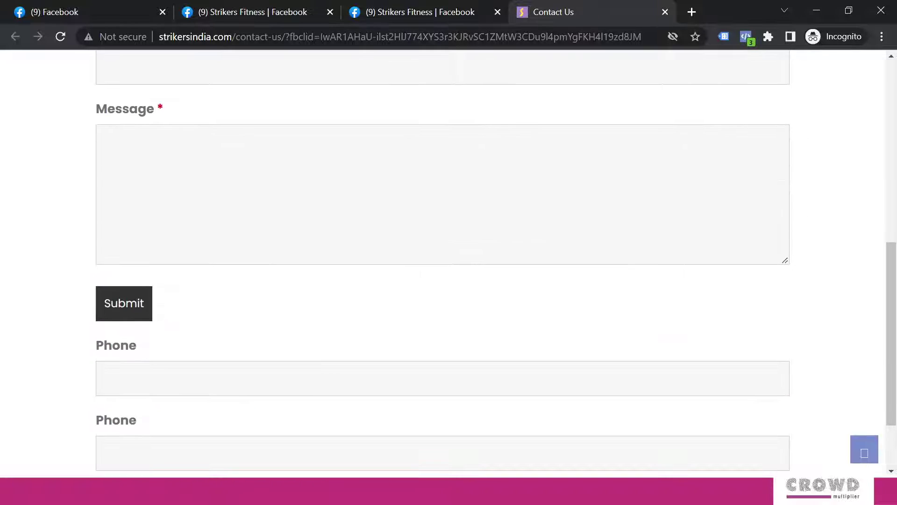
scroll(782, 238, "up", 6)
scroll(782, 238, "up", 3)
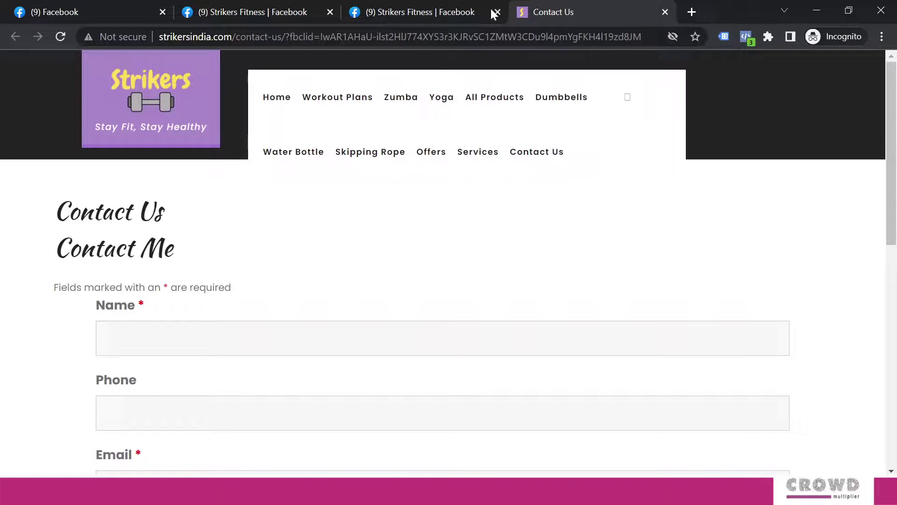
Return to the Facebook tab and delete the Contact Us button, confirming it.
left_click(455, 11)
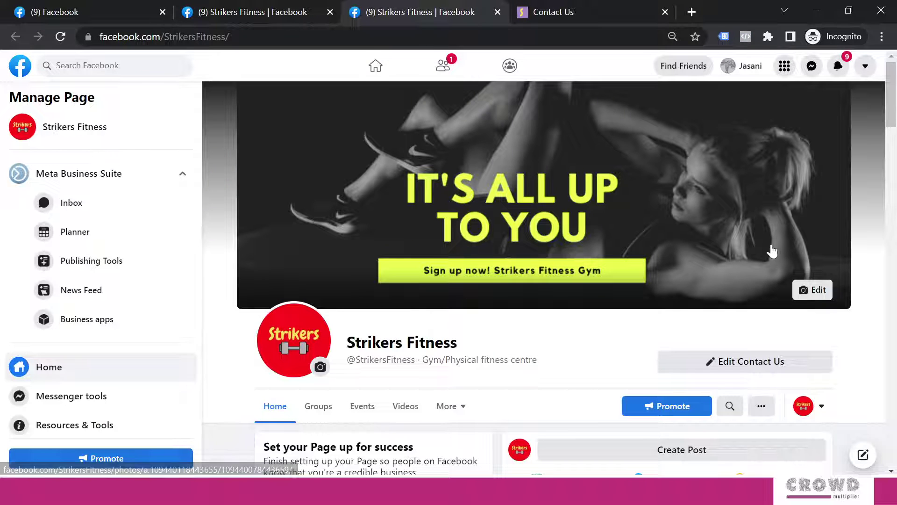
left_click(796, 369)
left_click(707, 328)
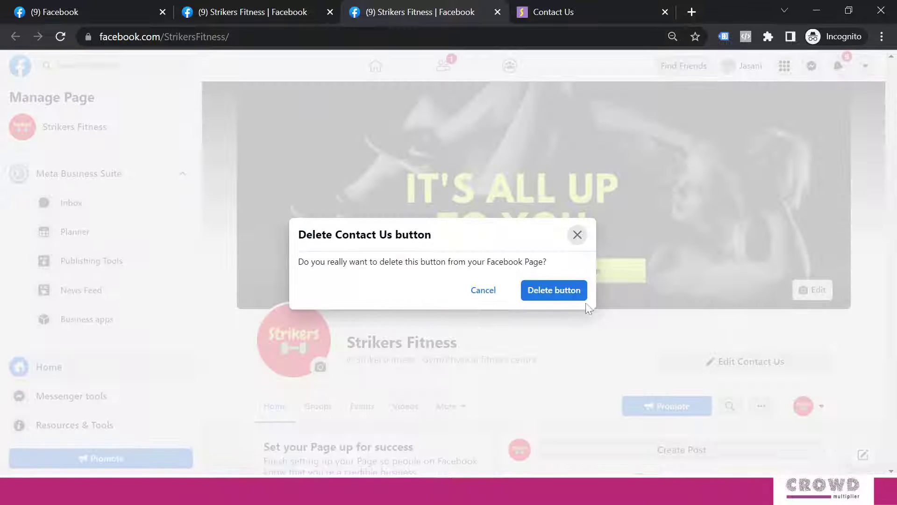
left_click(551, 294)
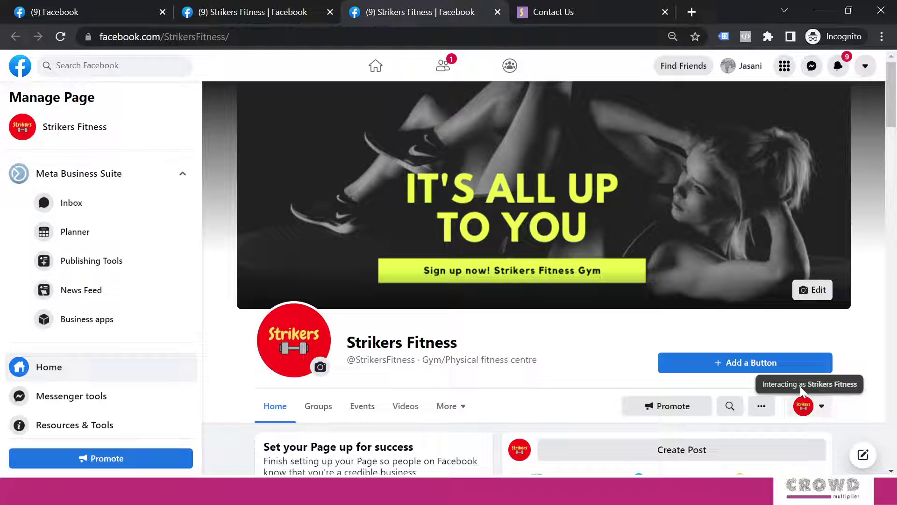
Try Send WhatsApp Message, clear its prefilled number, then go back to browse the action list.
left_click(756, 363)
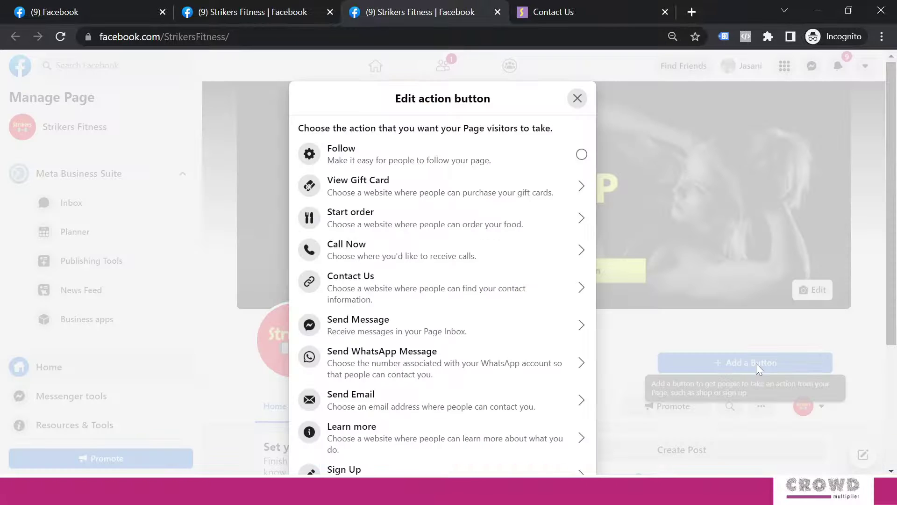
scroll(434, 257, "down", 2)
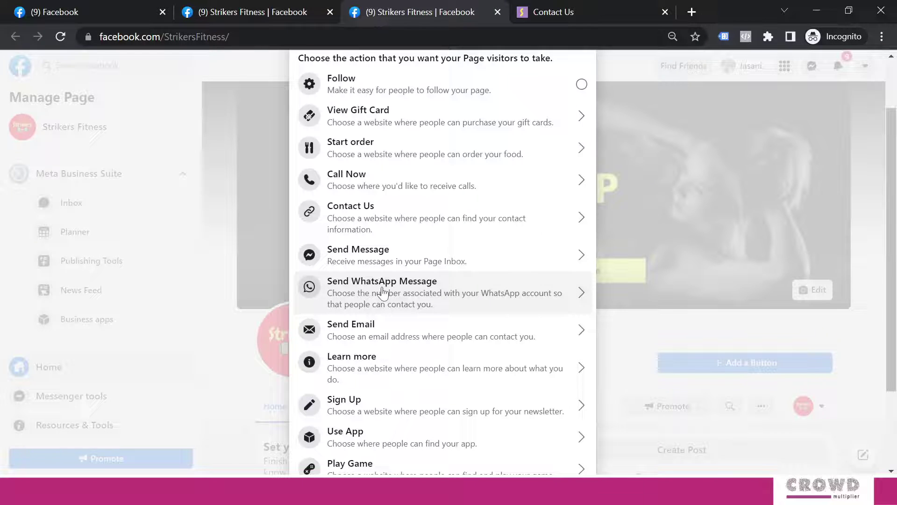
left_click(382, 292)
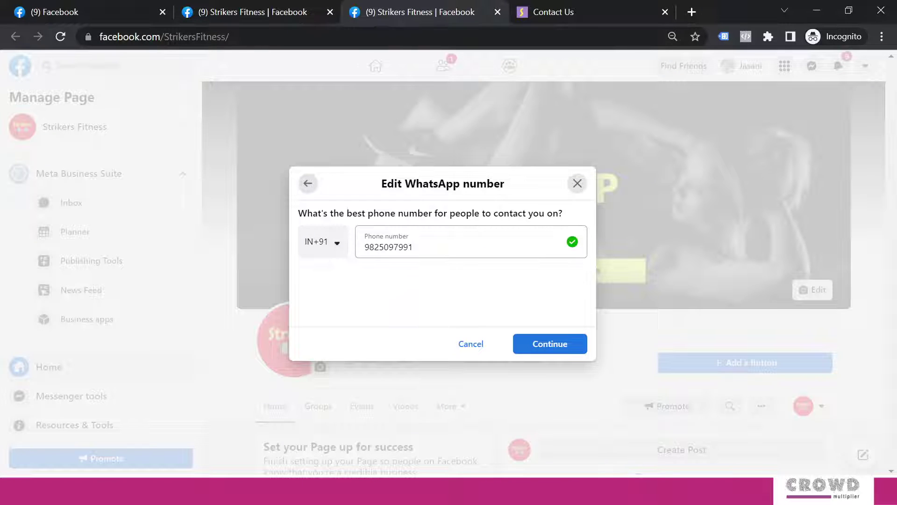
double_click(389, 246)
key("BackSpace")
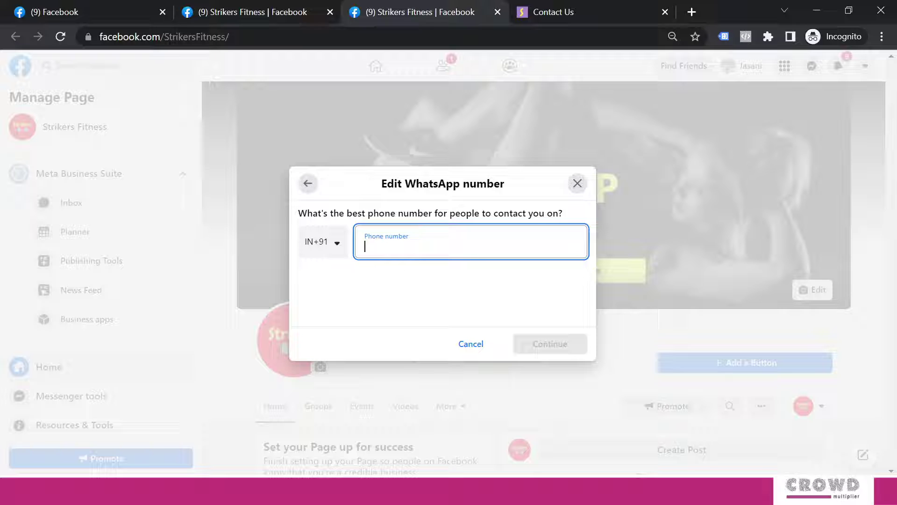
left_click(309, 186)
scroll(483, 296, "down", 2)
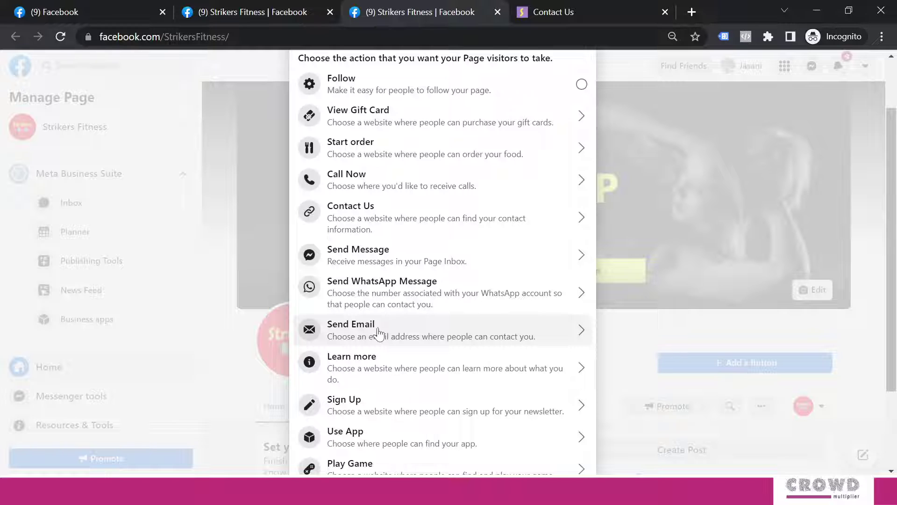
Create a Send Email action button using the gym's pasted email address and save it.
left_click(378, 333)
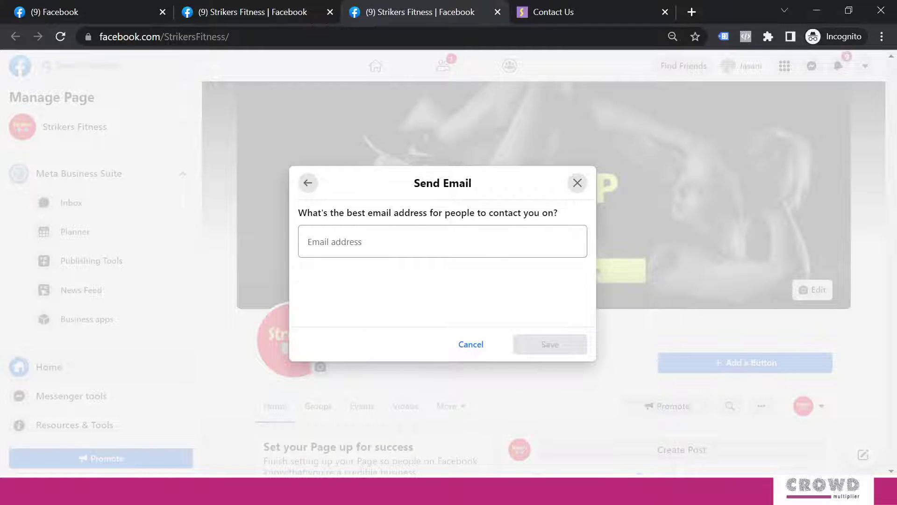
key("ctrl+v")
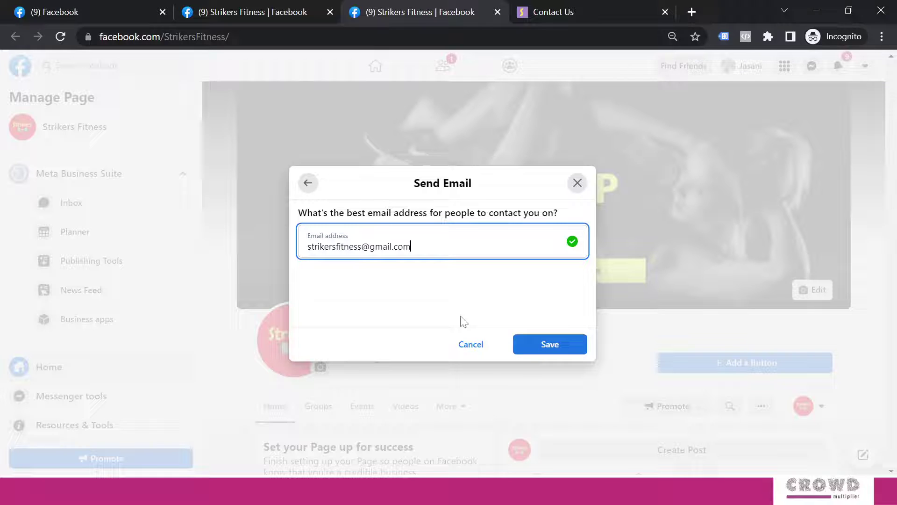
left_click(536, 347)
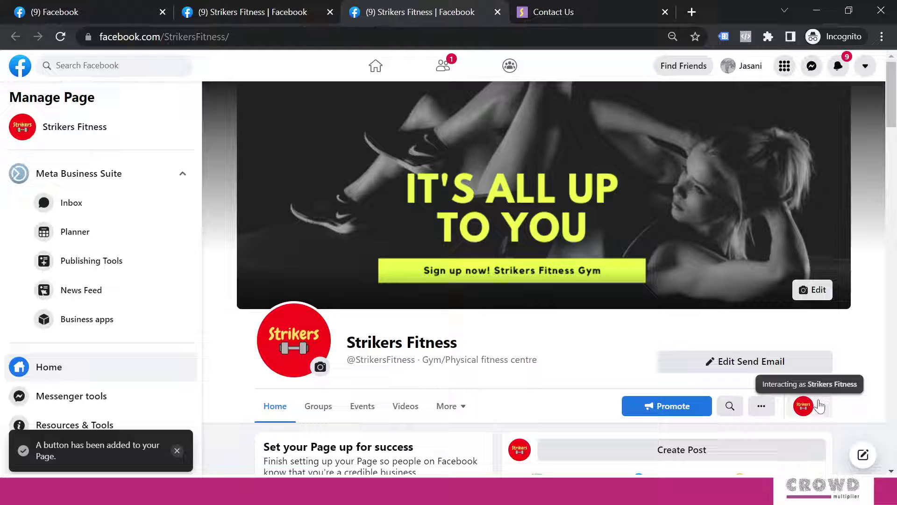
Test the Send Email button and let it open the email link in Mail.
left_click(760, 368)
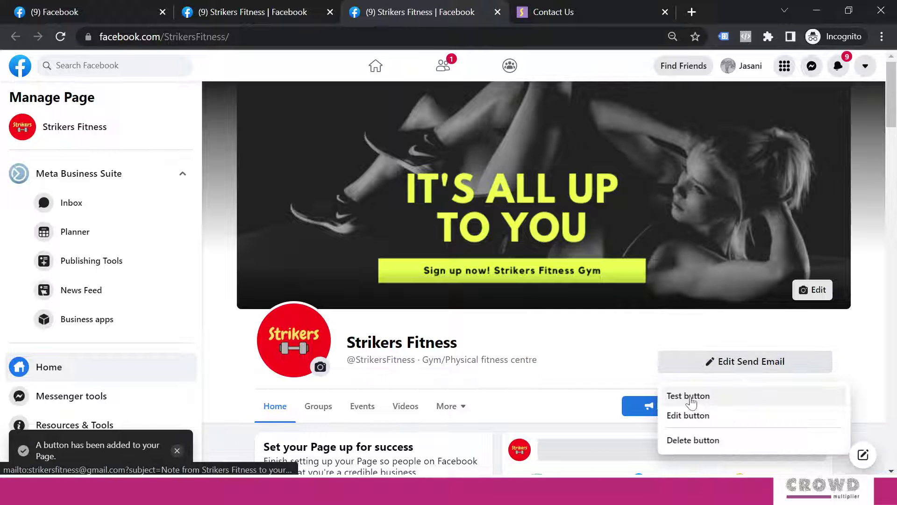
left_click(687, 396)
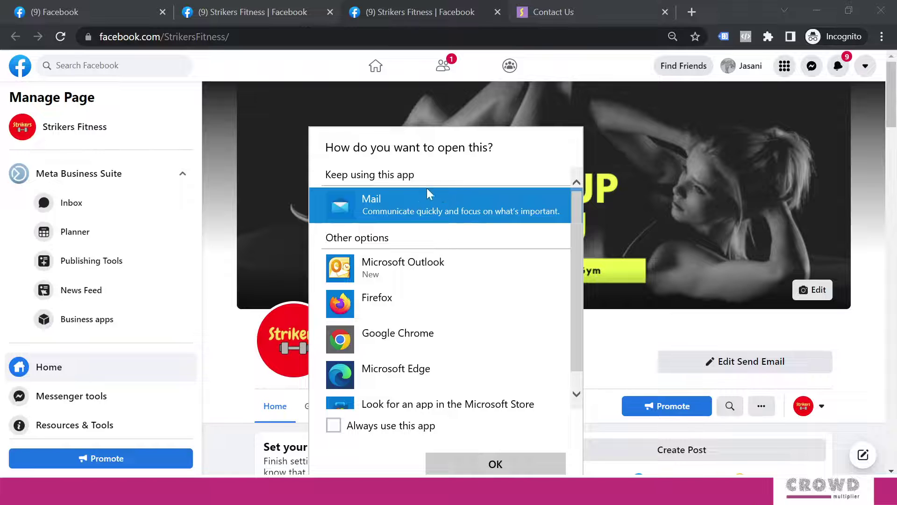
left_click(521, 462)
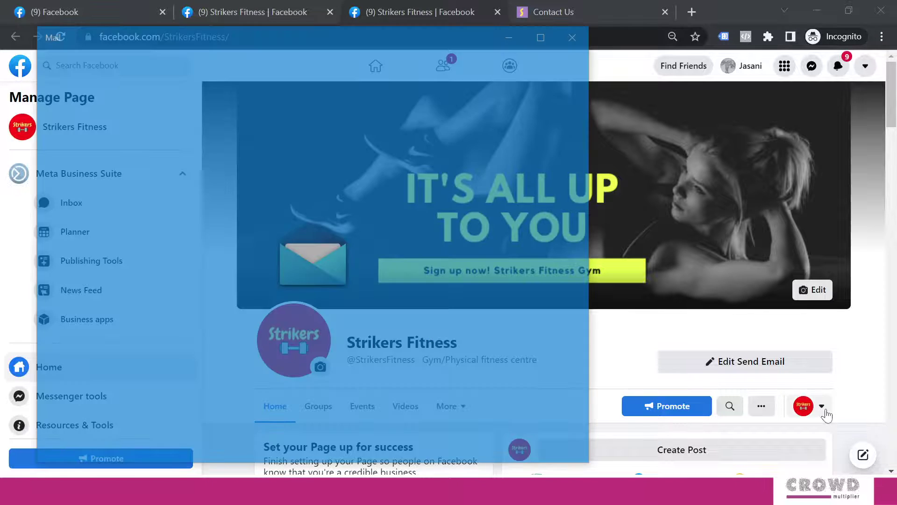
left_click(822, 408)
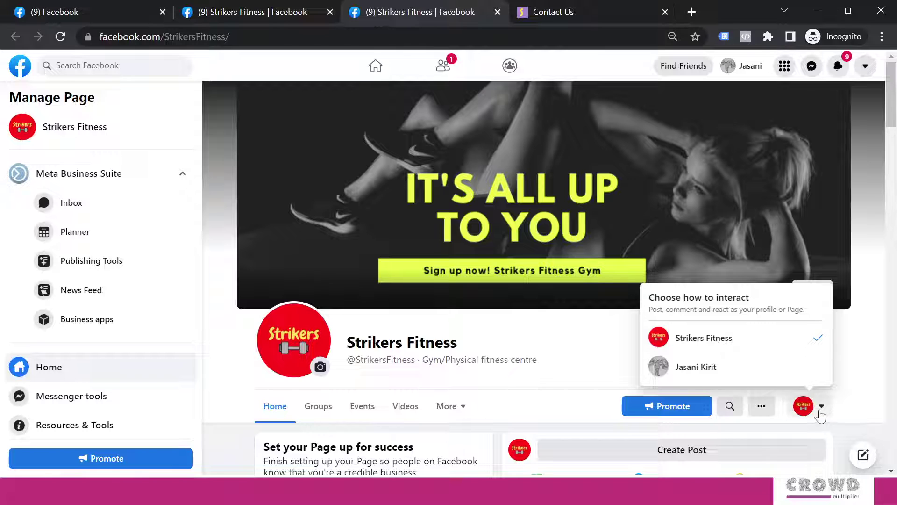
left_click(706, 369)
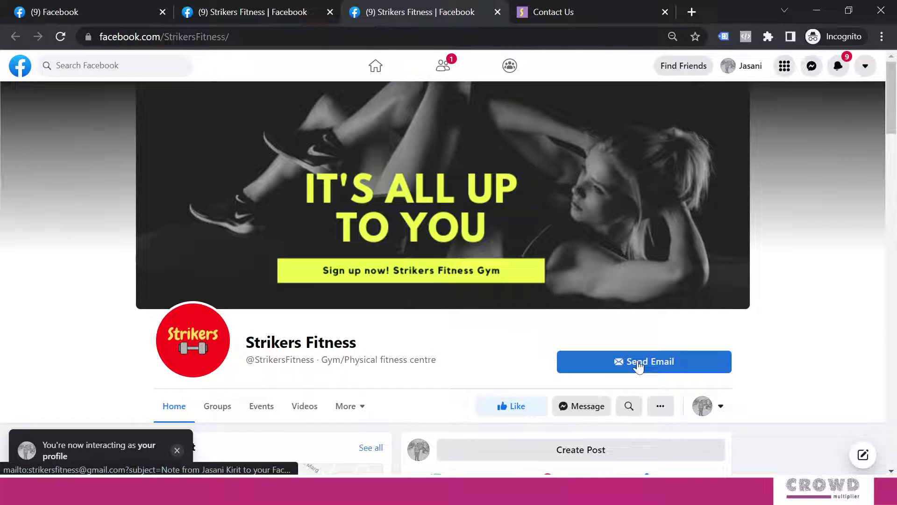
left_click(639, 366)
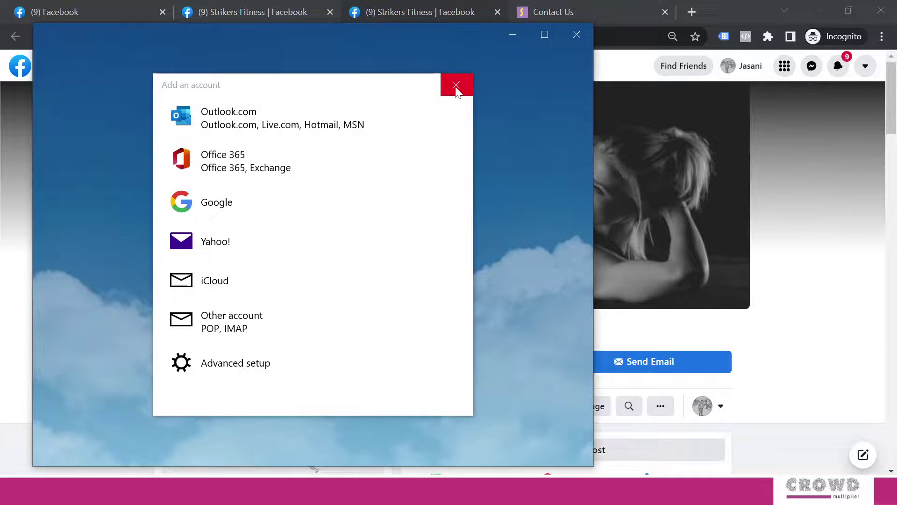
left_click(456, 84)
left_click(577, 36)
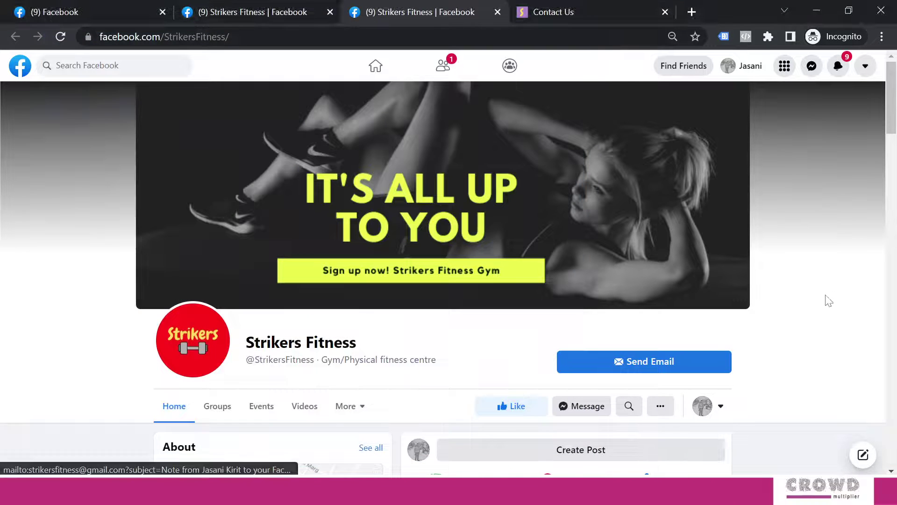
left_click(721, 407)
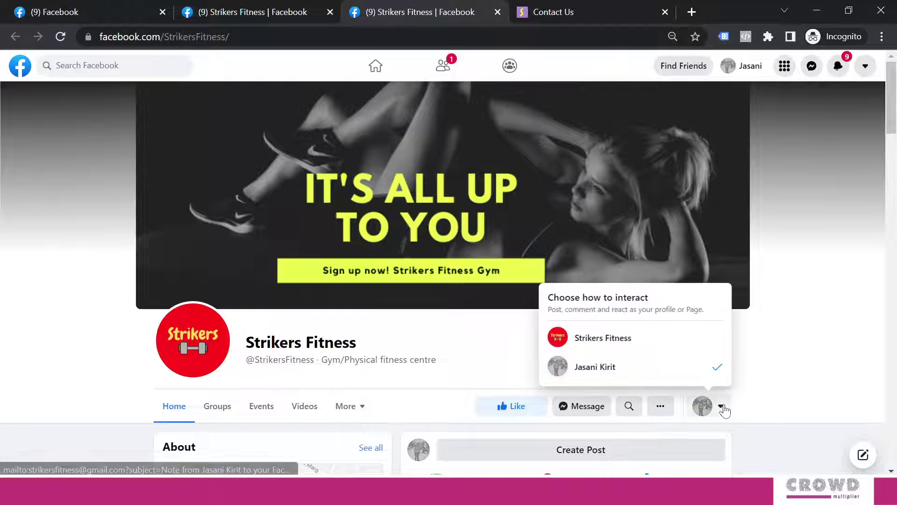
Switch back to Strikers Fitness and delete the Send Email button.
left_click(652, 348)
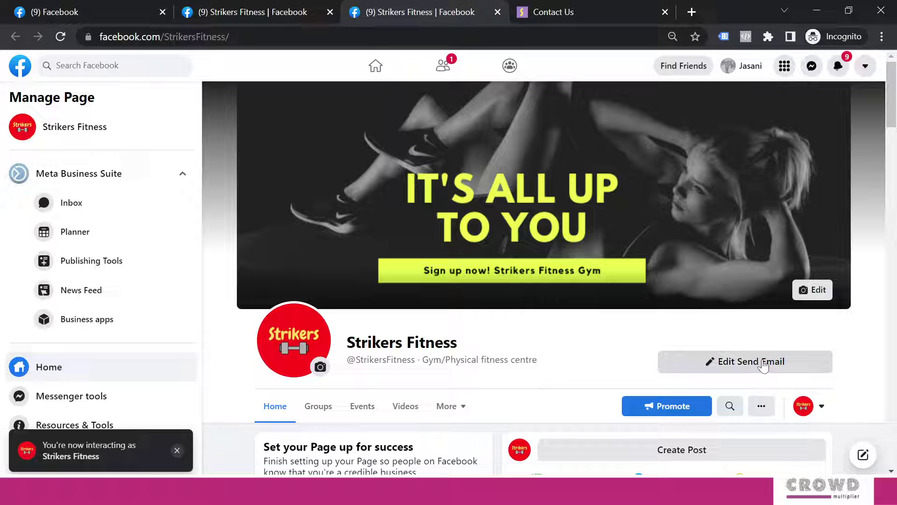
left_click(763, 364)
left_click(703, 439)
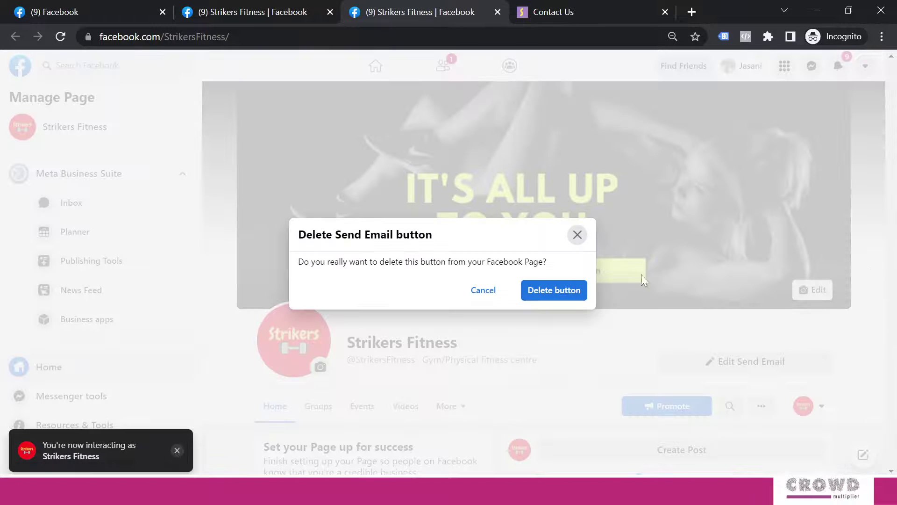
left_click(538, 292)
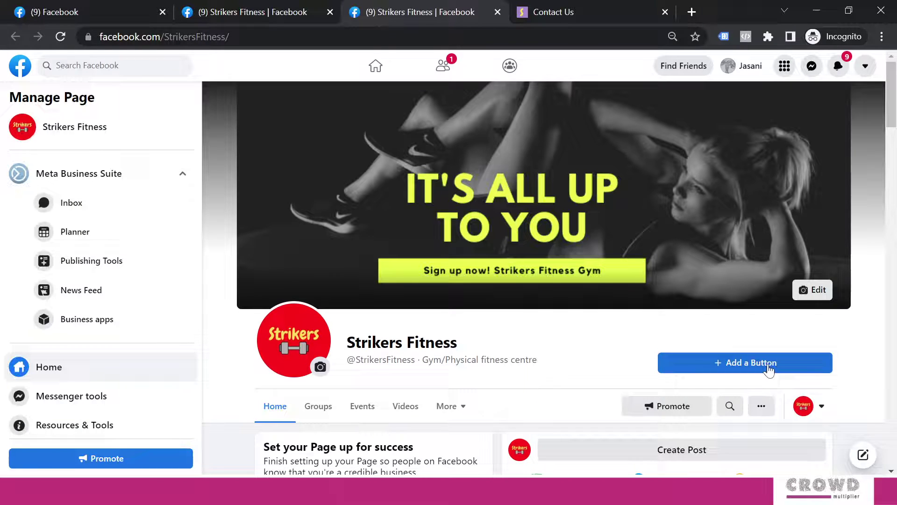
left_click(755, 362)
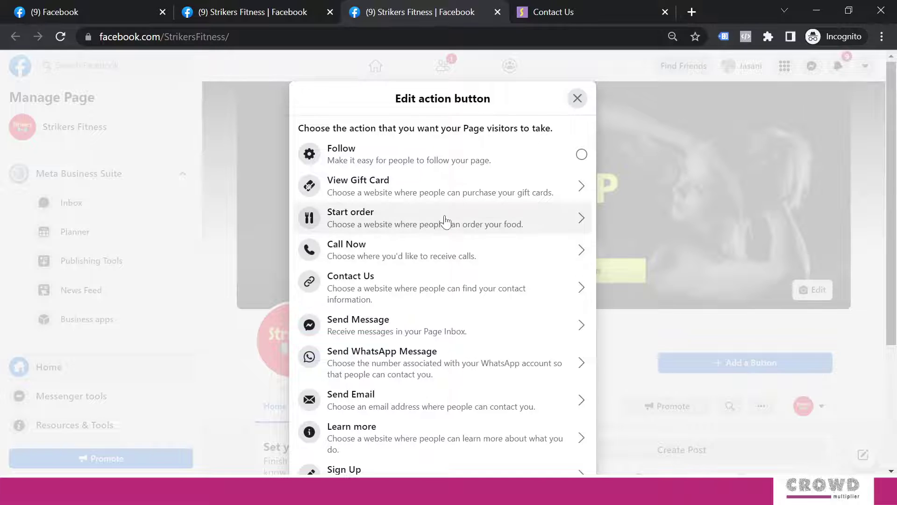
scroll(449, 221, "down", 3)
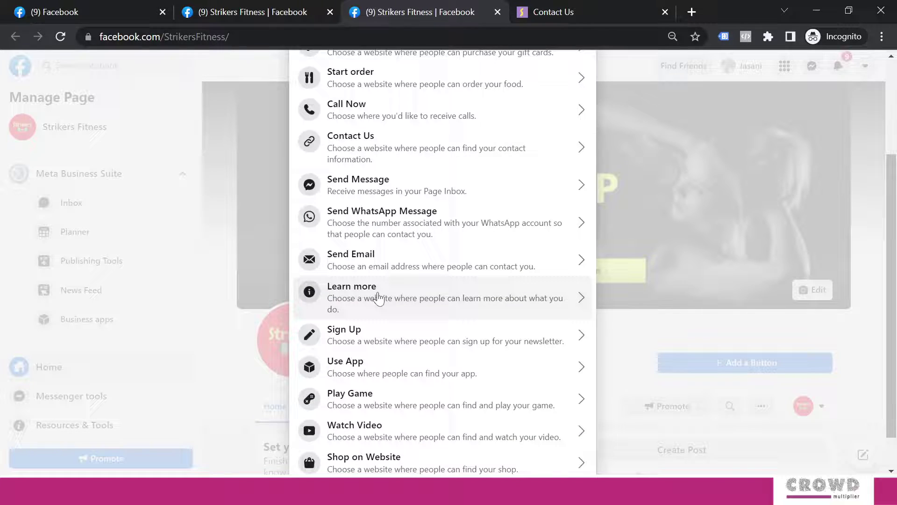
left_click(377, 296)
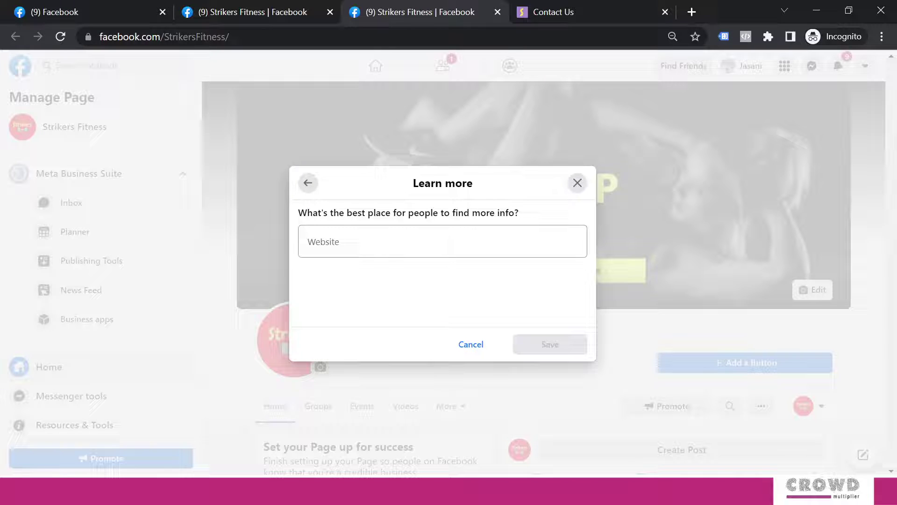
left_click(308, 246)
type("http://www.strikersindia.com/")
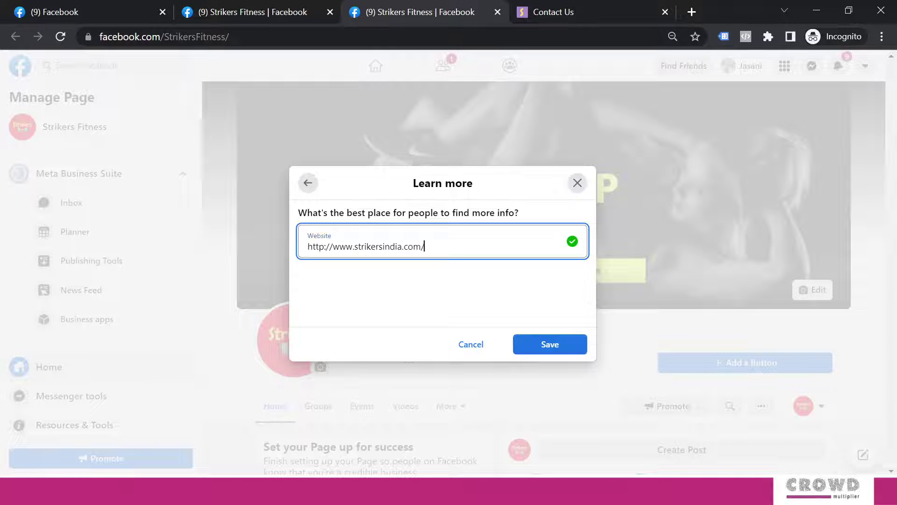
left_click(543, 346)
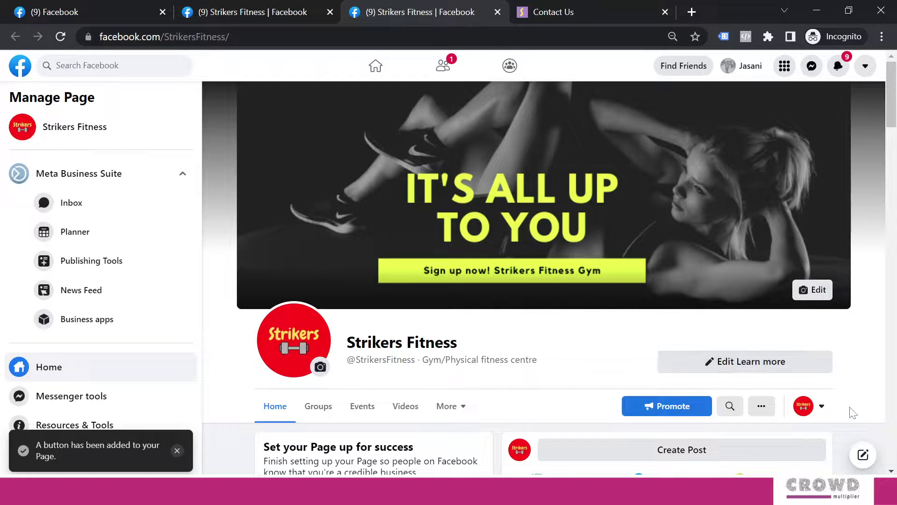
left_click(785, 364)
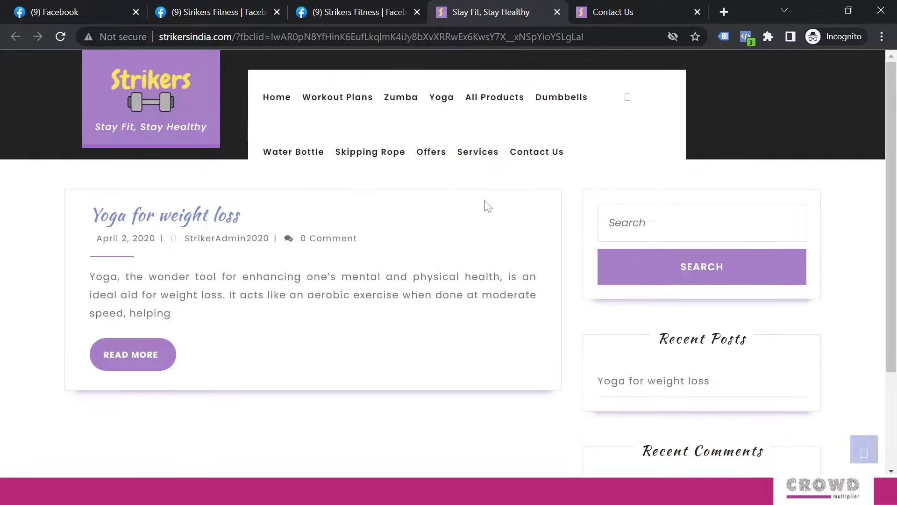
left_click(363, 12)
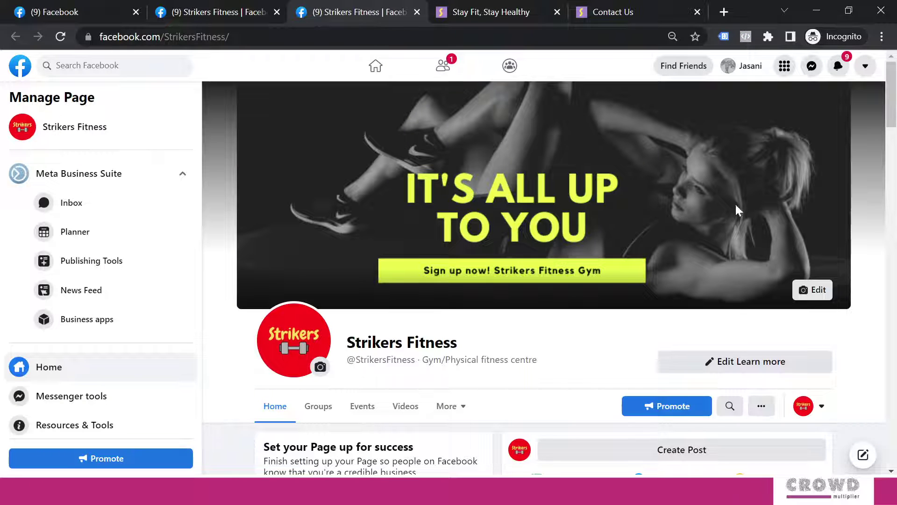
Delete the Learn more button from the Strikers Fitness page.
left_click(800, 369)
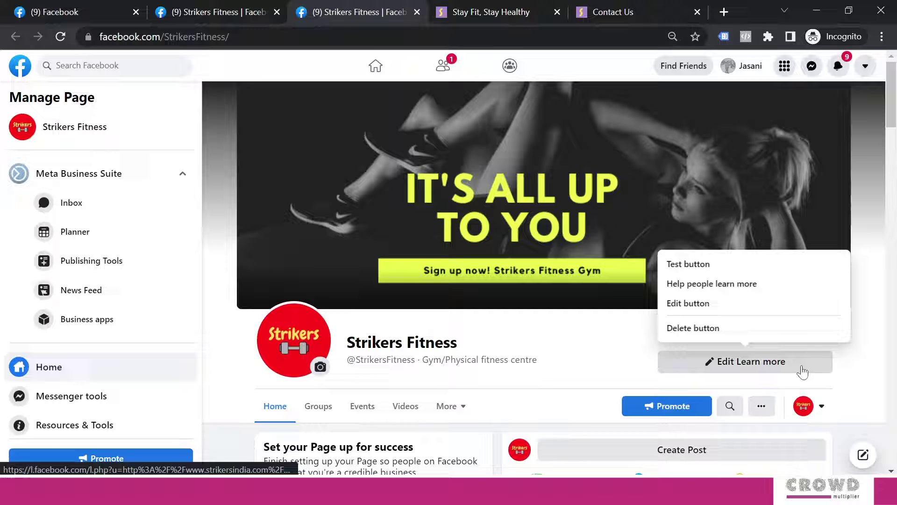
left_click(715, 329)
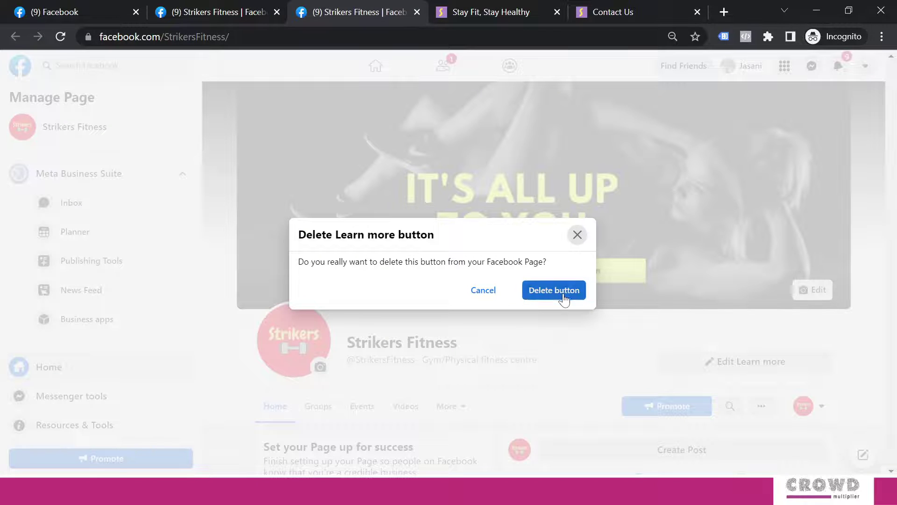
left_click(563, 296)
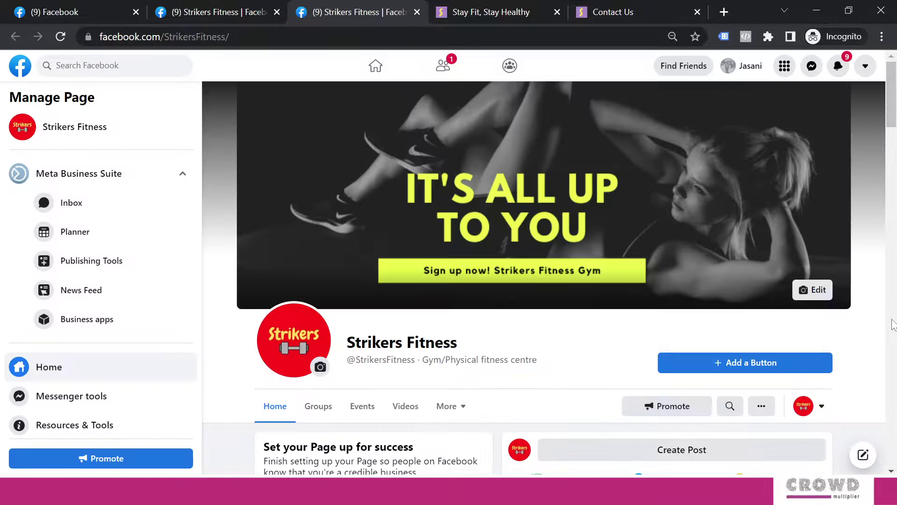
Start a new button and preview the Sign Up and Use App setups, returning to the list.
left_click(773, 362)
scroll(437, 250, "down", 4)
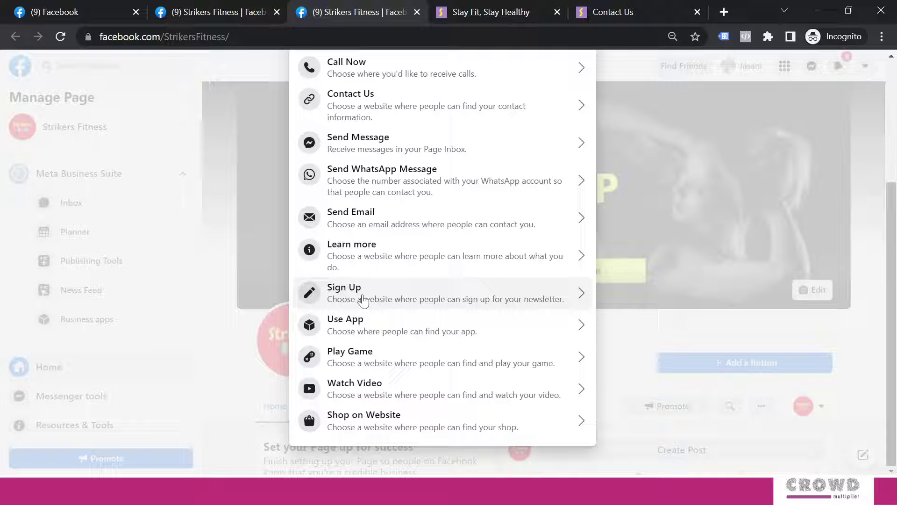
left_click(361, 296)
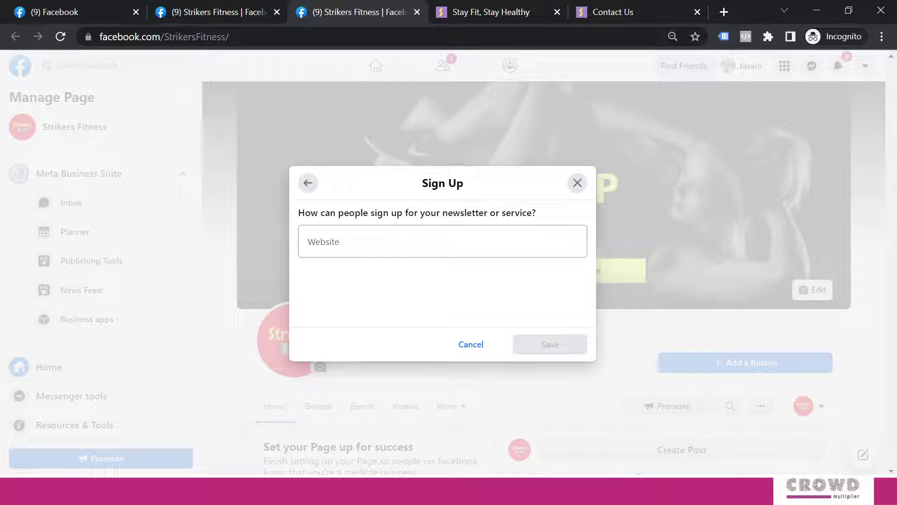
left_click(307, 183)
scroll(410, 271, "down", 4)
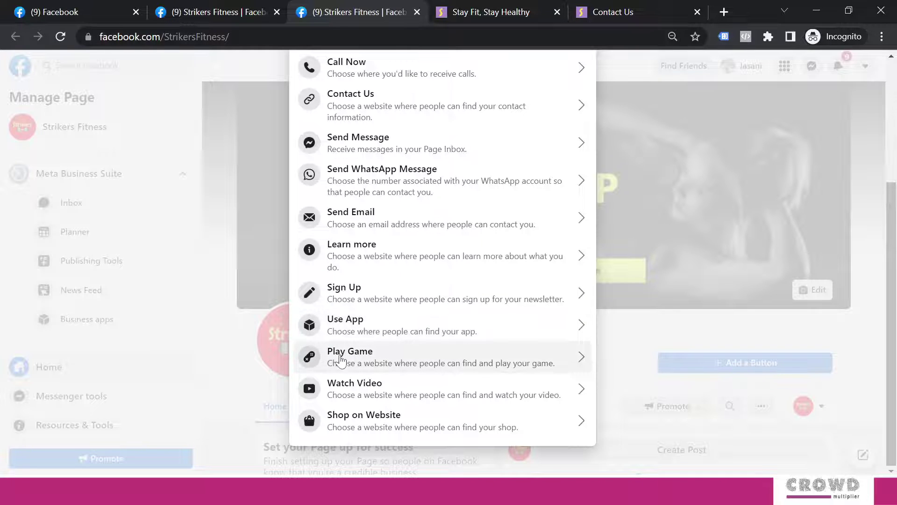
left_click(369, 330)
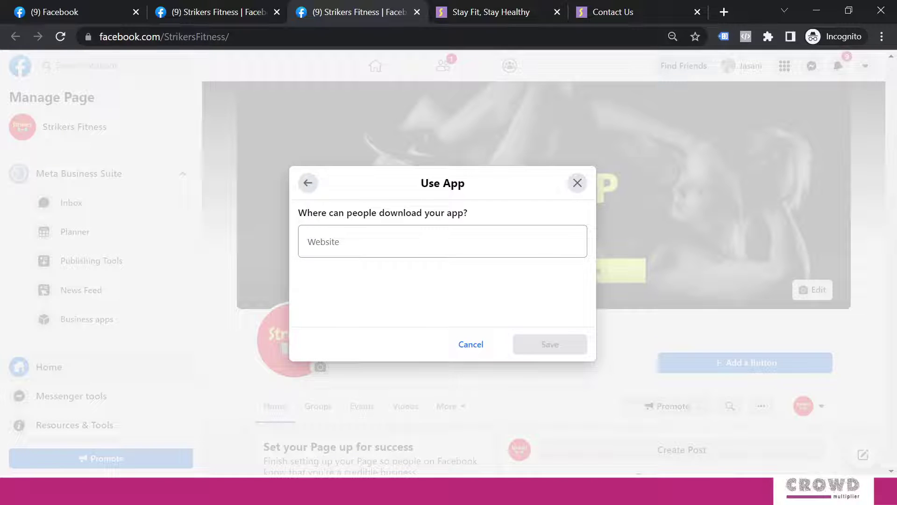
left_click(308, 183)
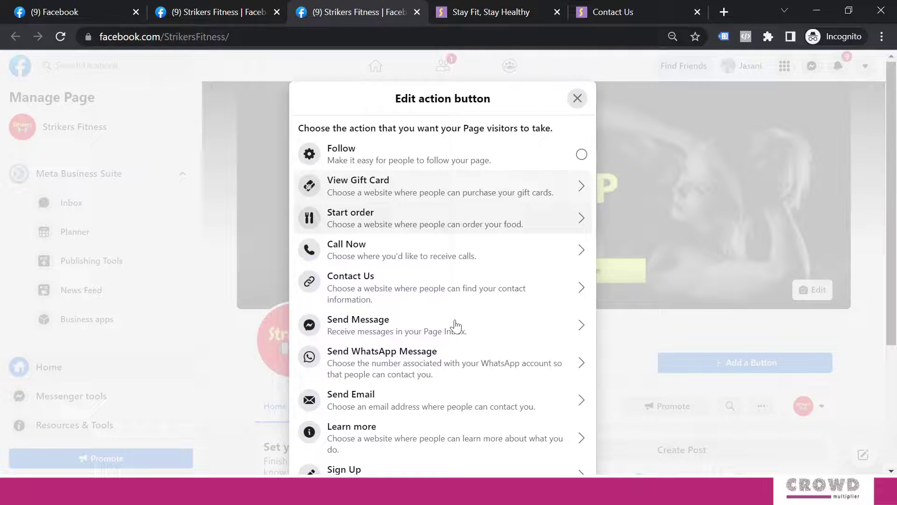
scroll(456, 325, "down", 4)
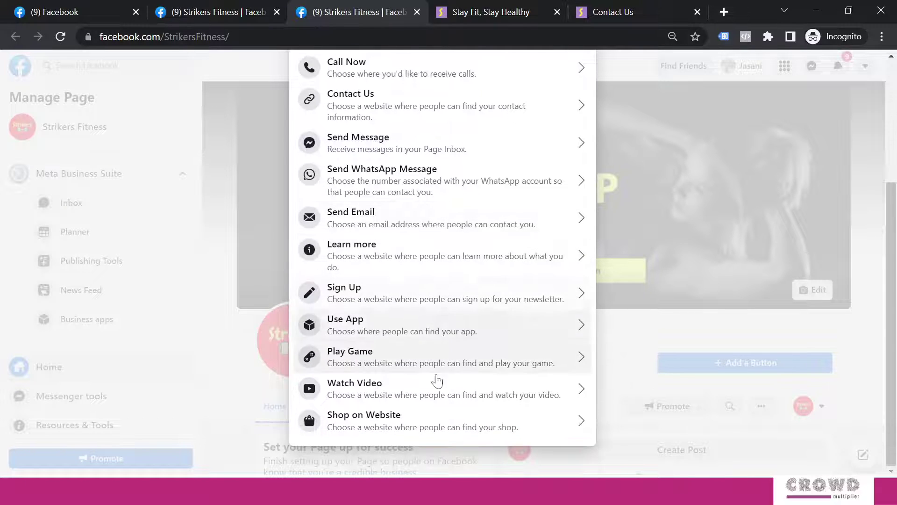
left_click(353, 391)
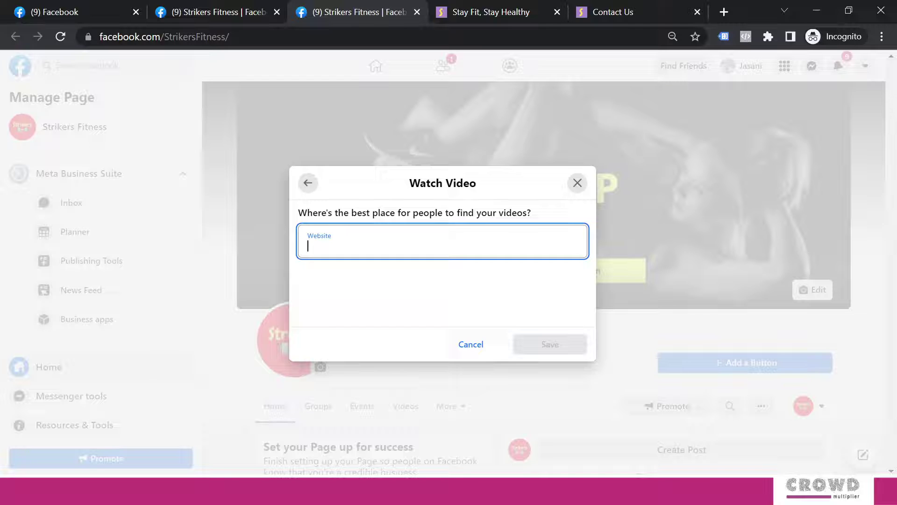
type("https://youtu.be/VBzGIToZtP0")
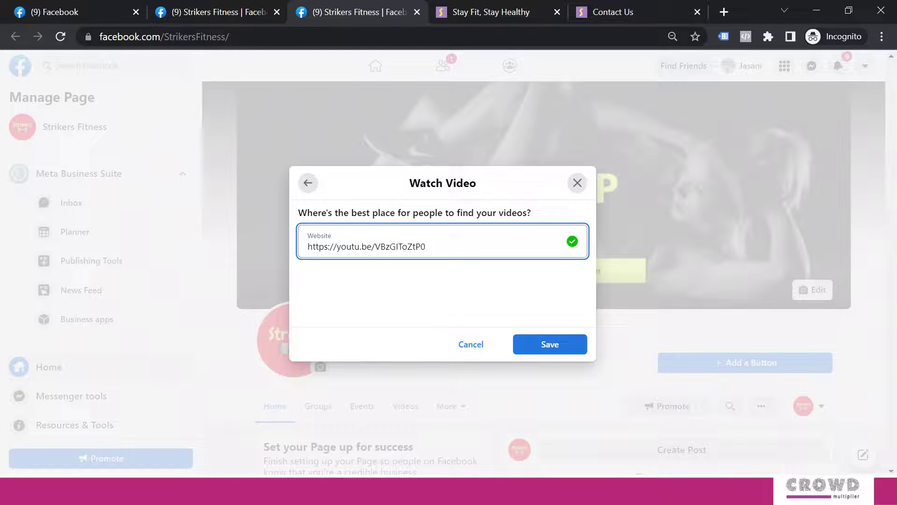
left_click(539, 352)
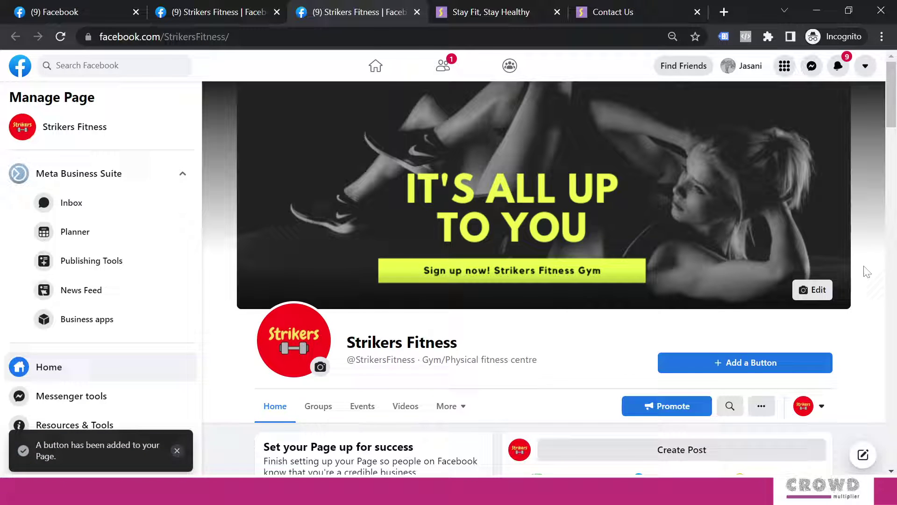
Test Watch Video, pause 'Can Hashtags Give Visibility Guarantee?' on YouTube, and return to Facebook.
left_click(781, 365)
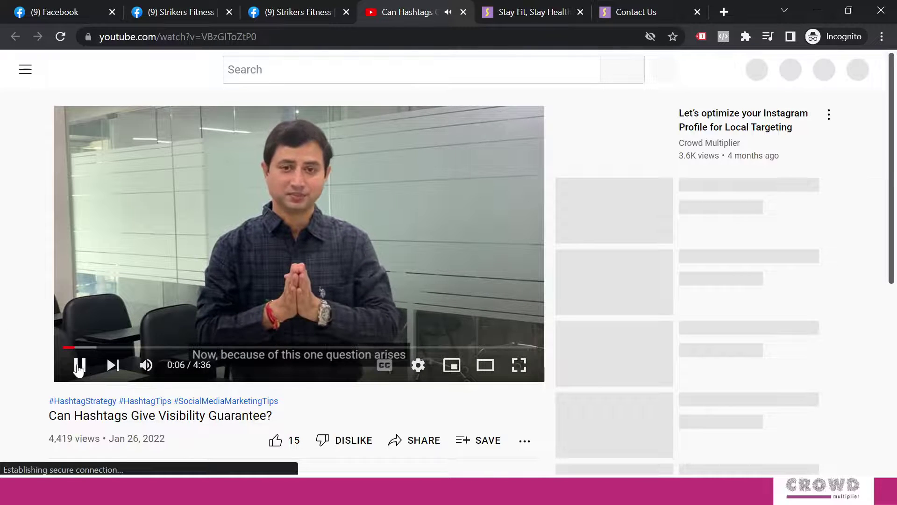
left_click(78, 368)
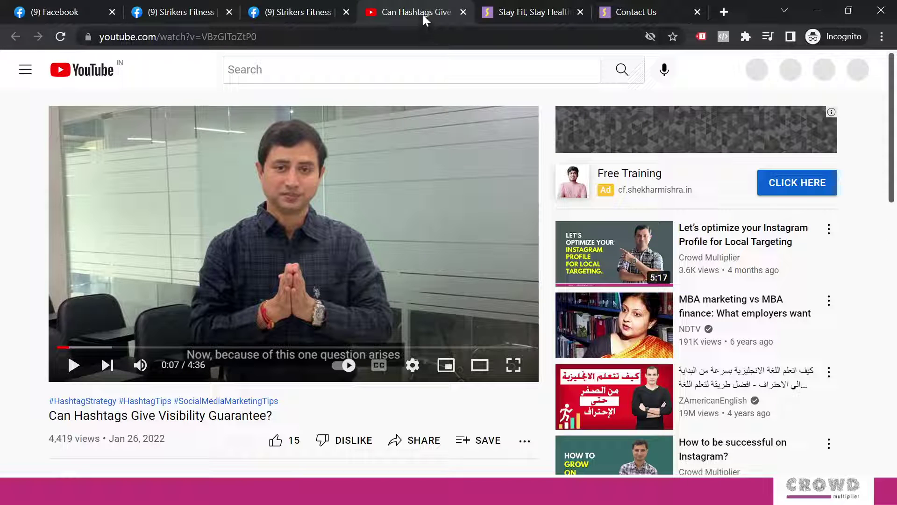
left_click(311, 11)
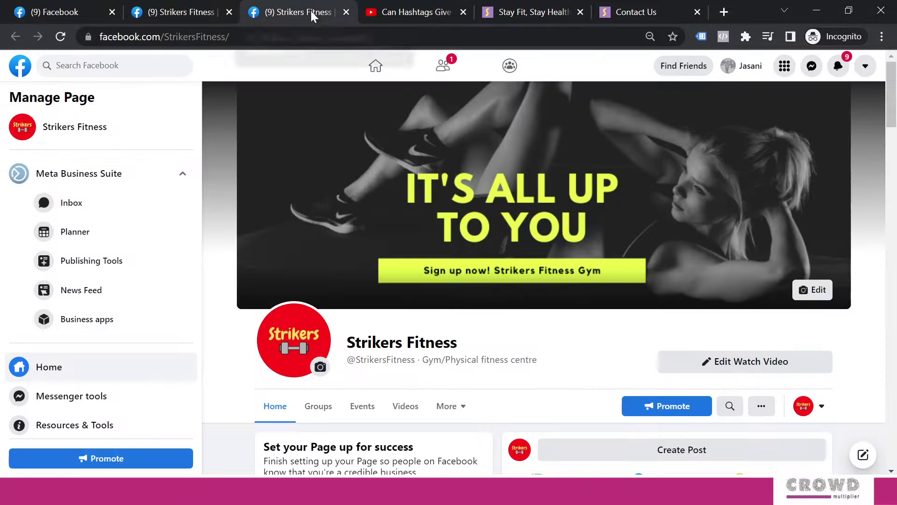
Delete the Watch Video button from the Strikers Fitness page.
left_click(731, 360)
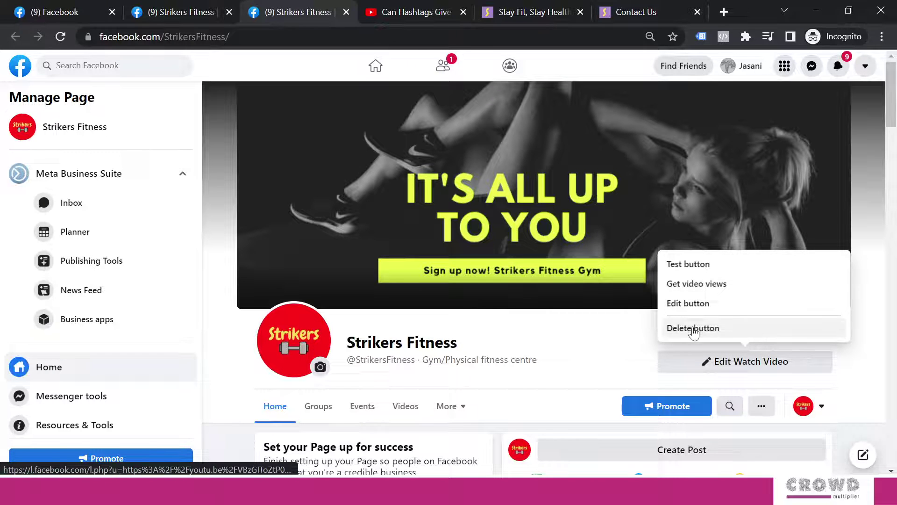
left_click(693, 330)
left_click(564, 290)
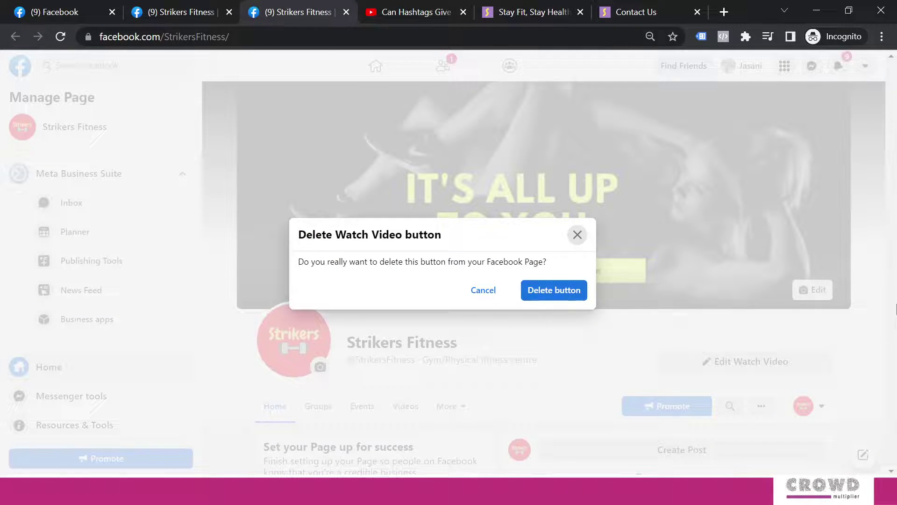
scroll(715, 334, "down", 2)
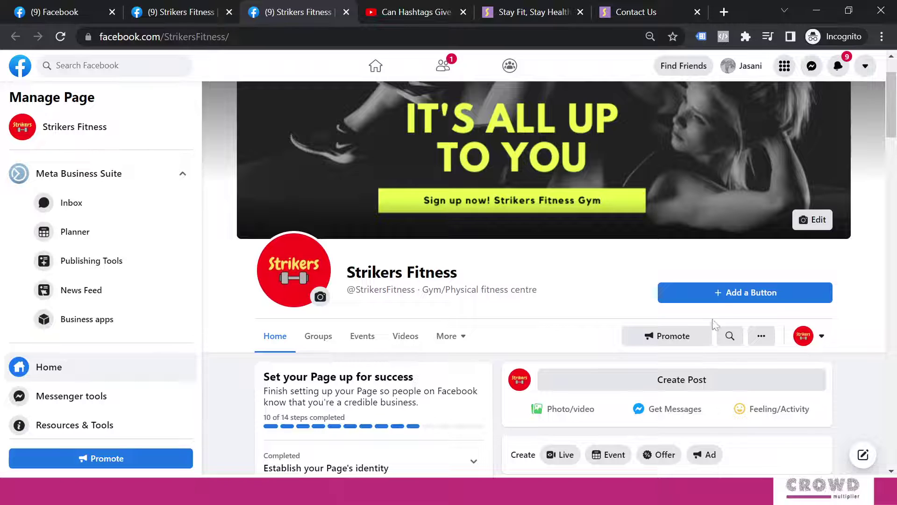
left_click(724, 292)
scroll(449, 240, "down", 4)
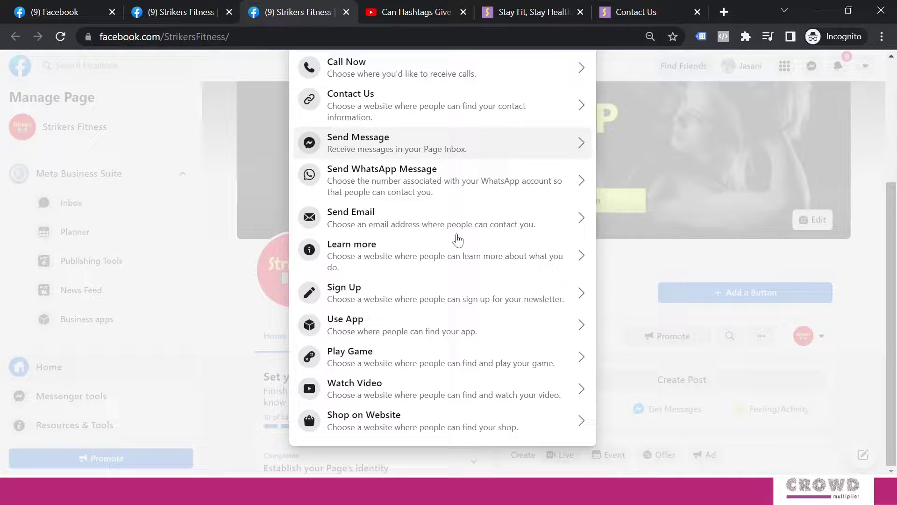
left_click(402, 423)
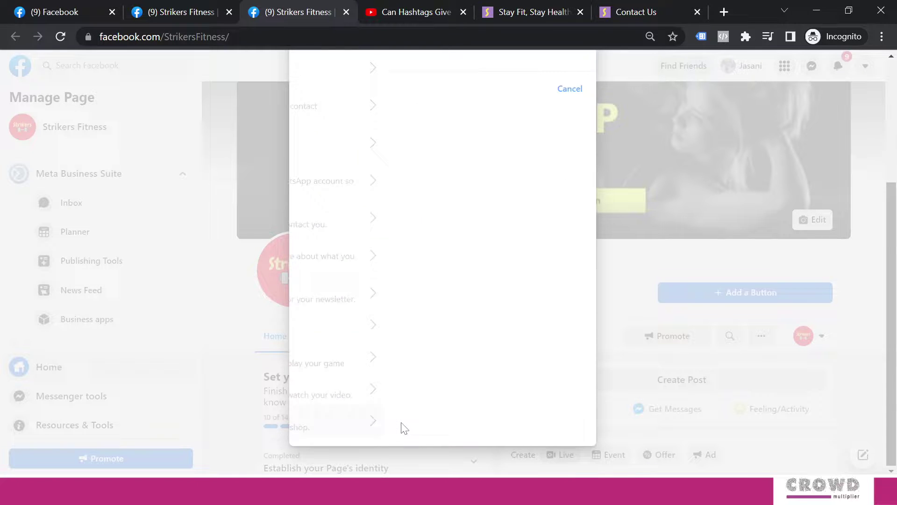
left_click(411, 247)
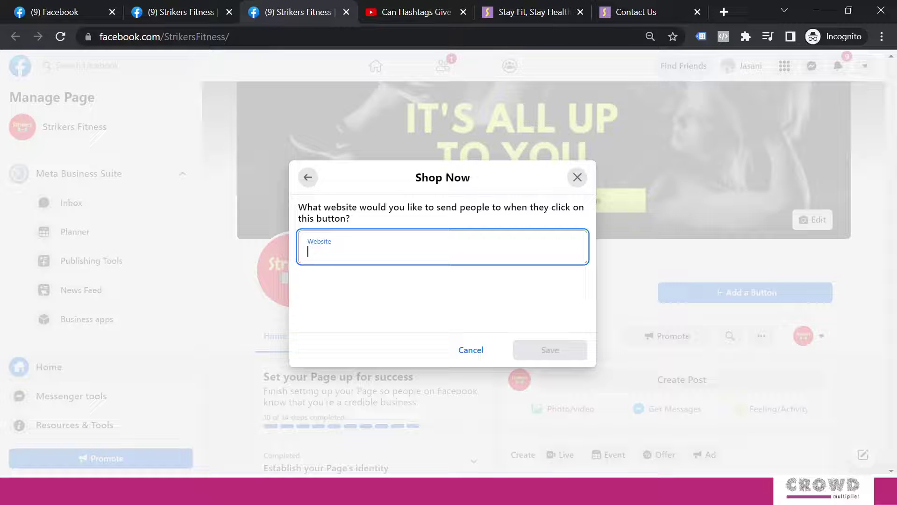
type("http://www.strikersindia.com/all-products/")
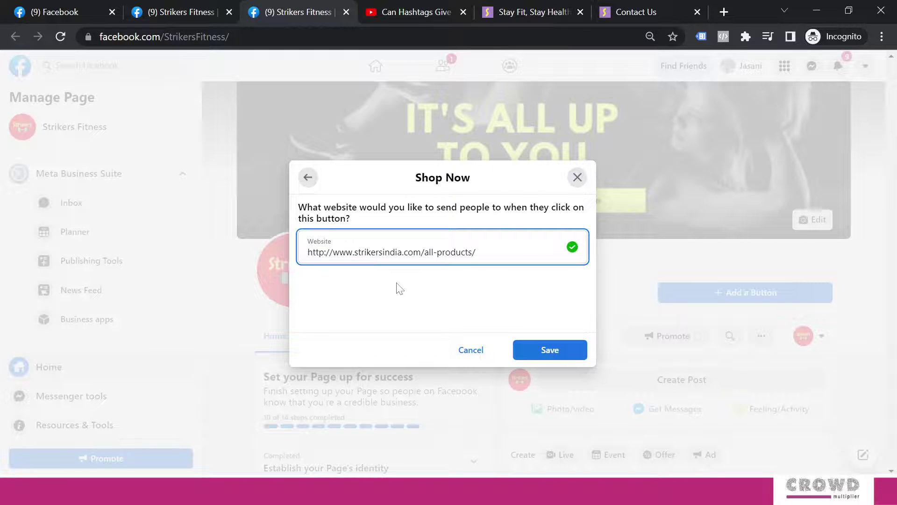
left_click(545, 352)
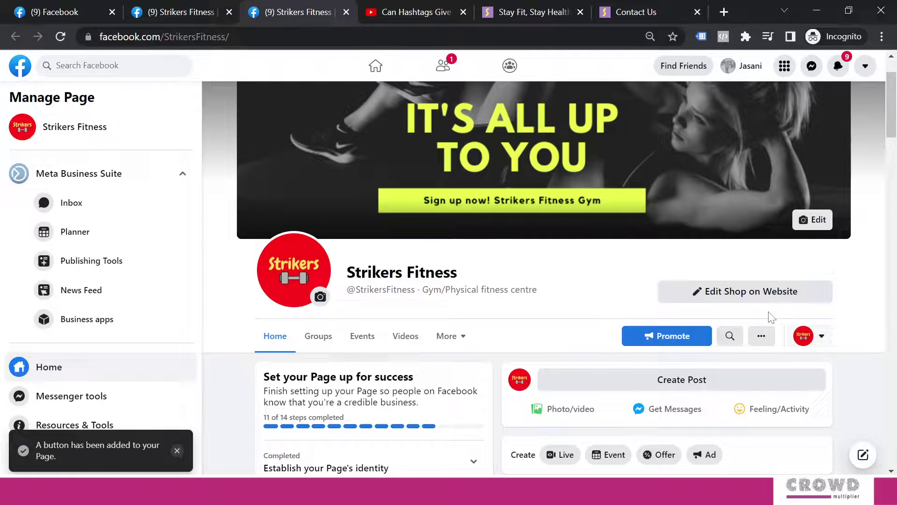
Test that the Shop on Website button opens the All Products page, then return to Facebook.
left_click(754, 295)
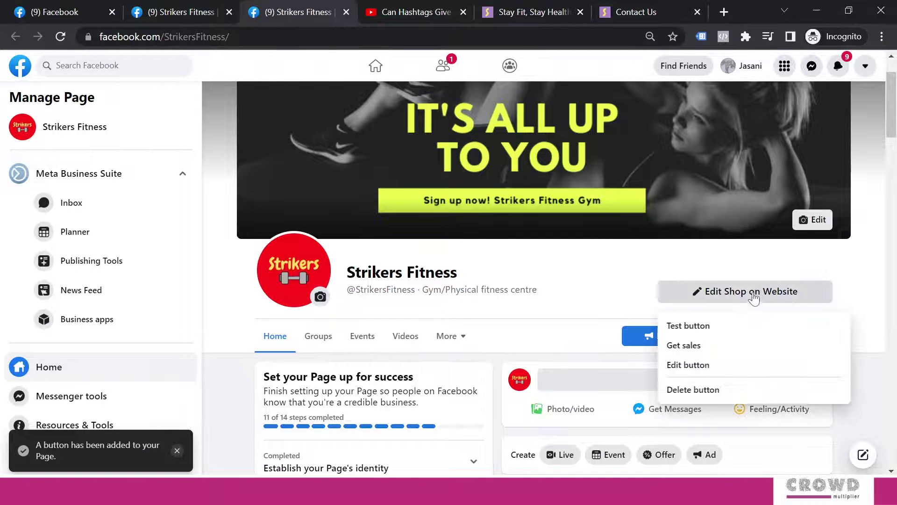
left_click(696, 326)
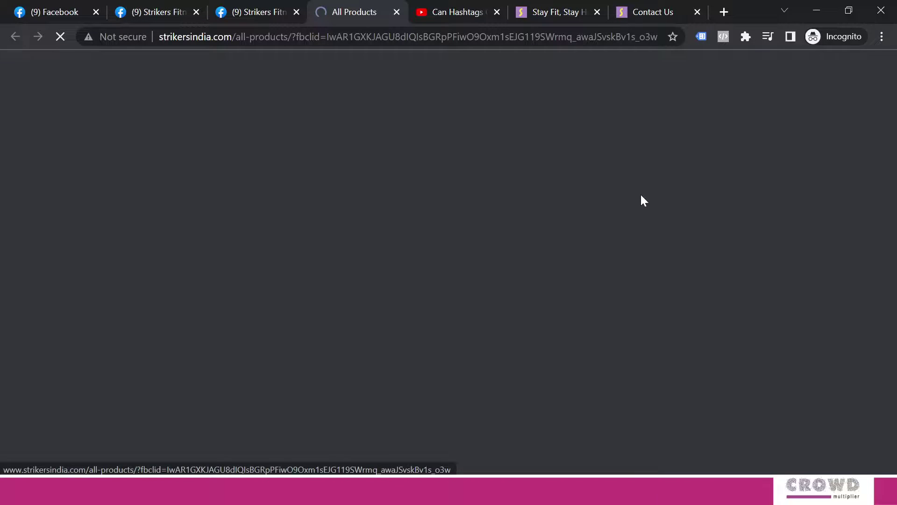
scroll(484, 225, "down", 5)
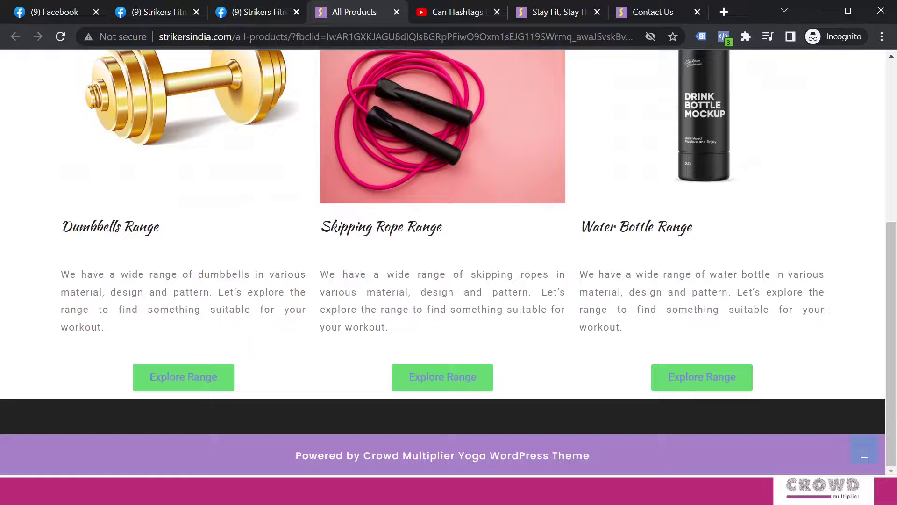
scroll(530, 245, "up", 5)
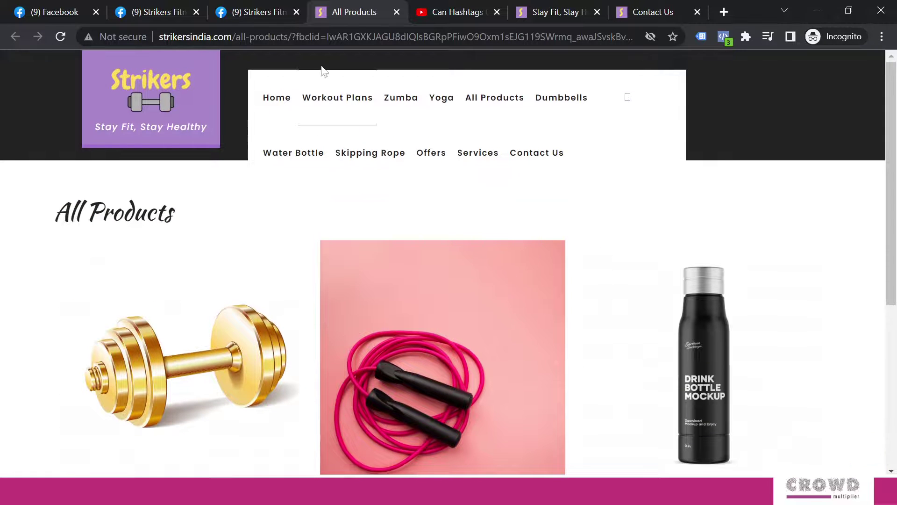
left_click(265, 9)
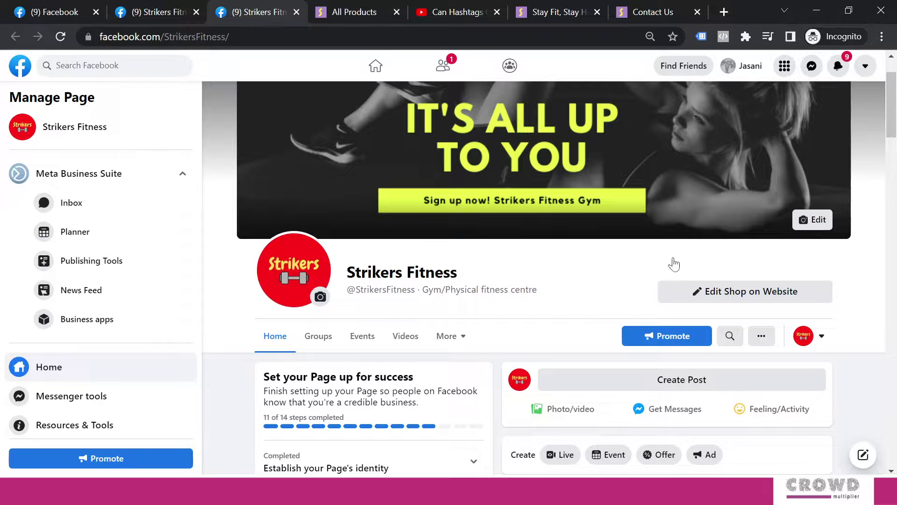
left_click(754, 296)
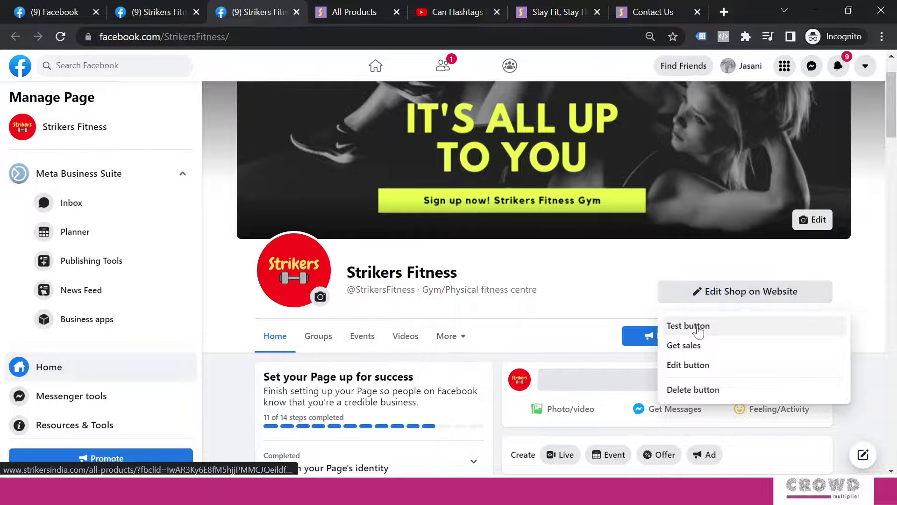
left_click(871, 258)
Switch to interacting as your personal profile to view Strikers Fitness with its Shop on Website button.
left_click(822, 337)
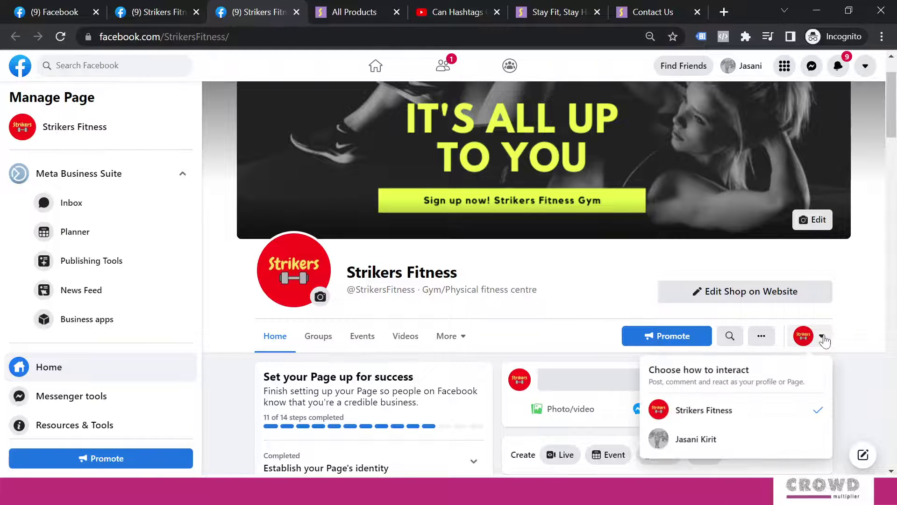
left_click(706, 442)
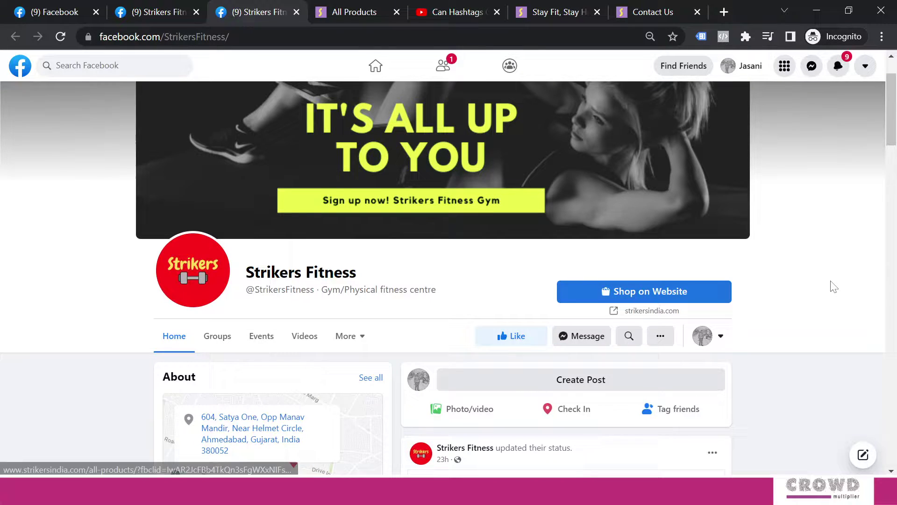
scroll(830, 286, "up", 2)
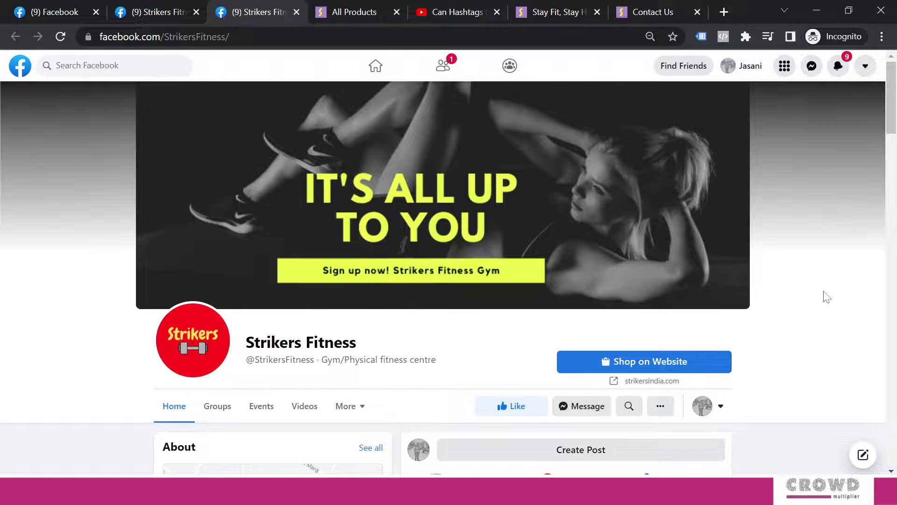